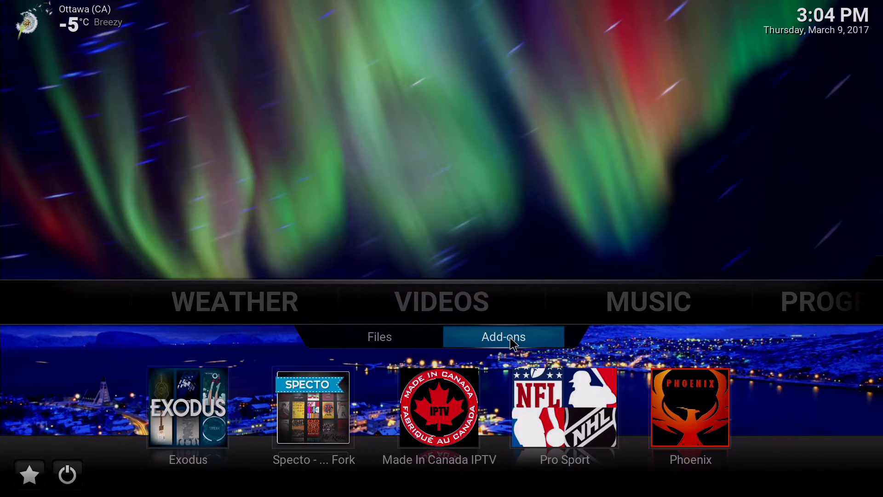
# - Open the Indigo video add-on, look through its tools for Backup / Restore, and return to the home screen
pyautogui.click(510, 340)
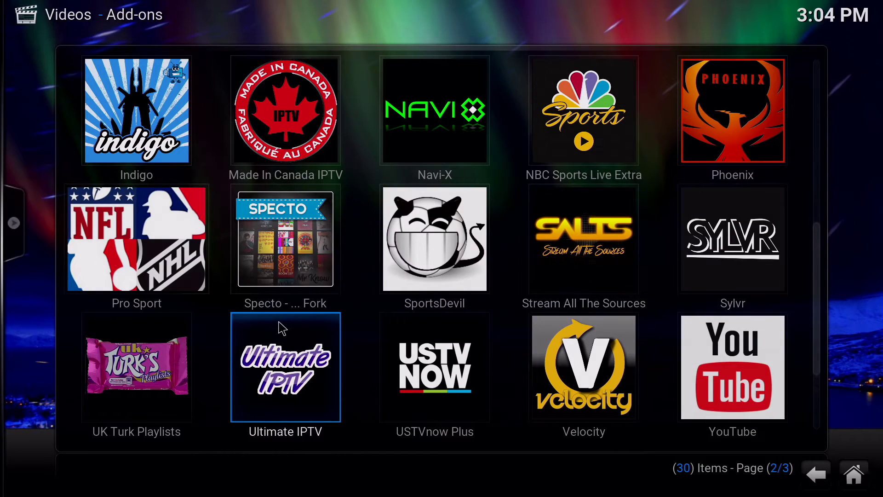
pyautogui.scroll(2, 281, 328)
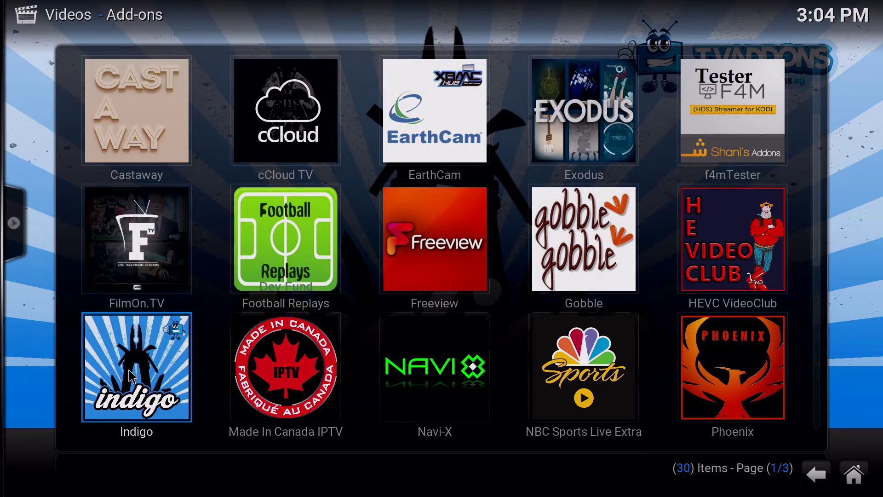
pyautogui.click(131, 375)
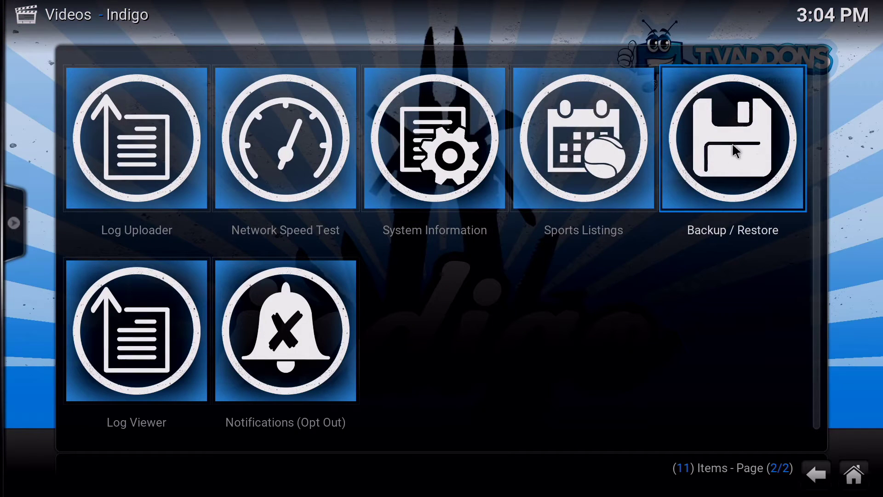
pyautogui.scroll(1, 726, 152)
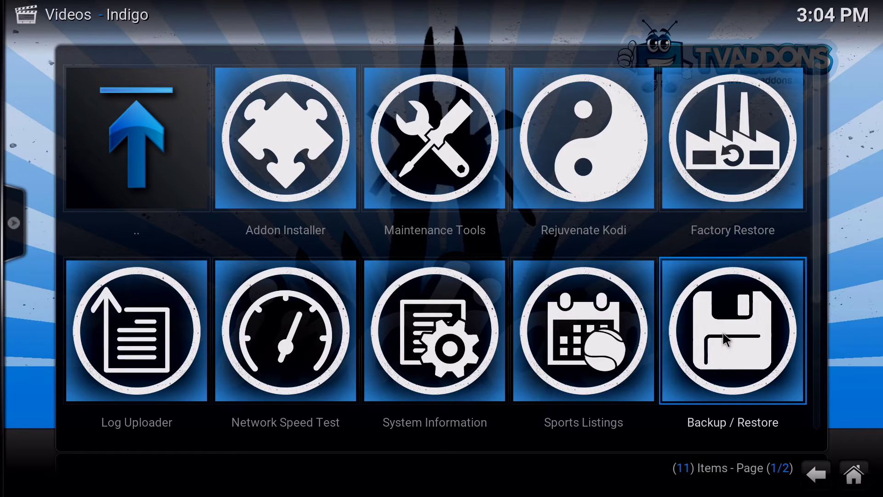
pyautogui.click(856, 484)
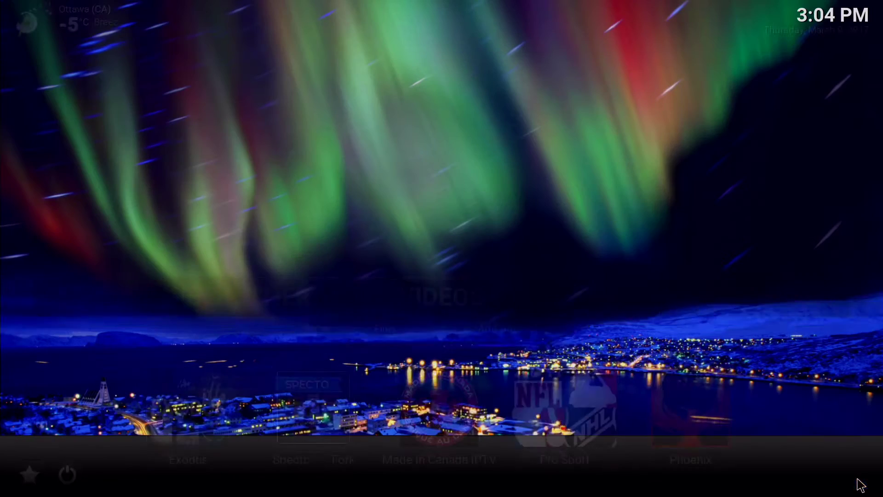
# - Browse the list of installed video add-ons and return to the home screen
pyautogui.click(489, 336)
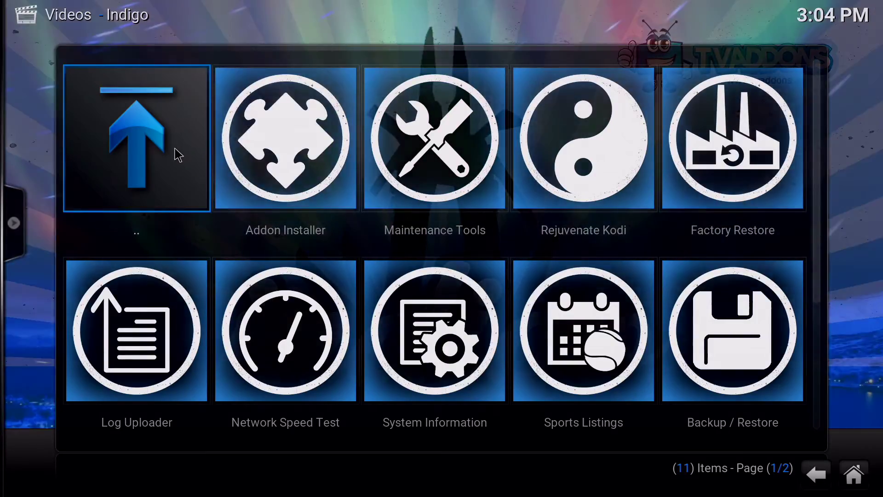
pyautogui.click(178, 153)
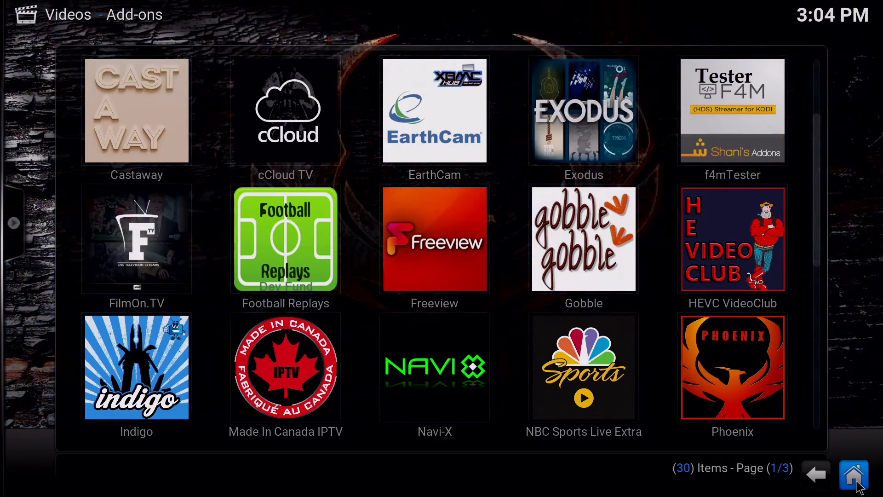
pyautogui.click(854, 477)
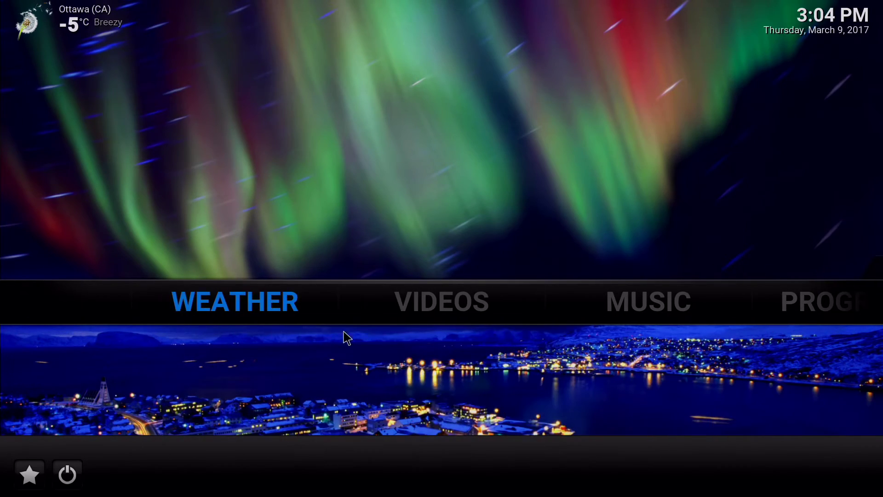
pyautogui.click(503, 337)
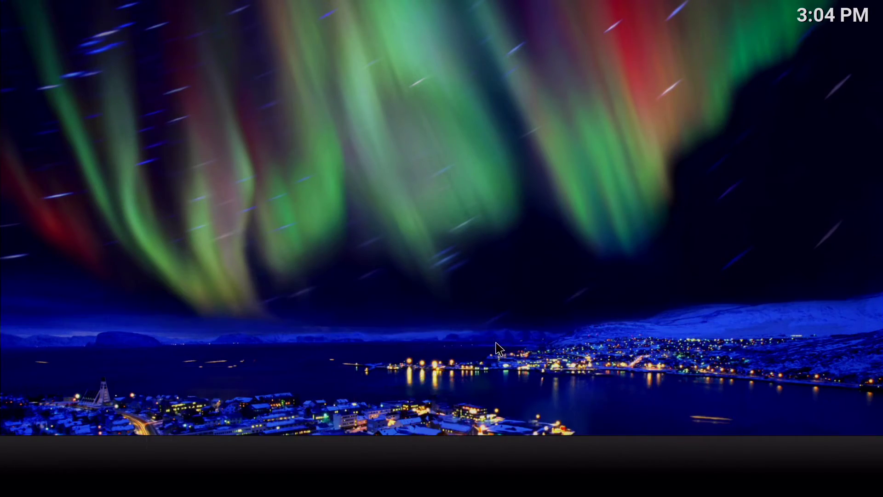
pyautogui.scroll(-1, 636, 372)
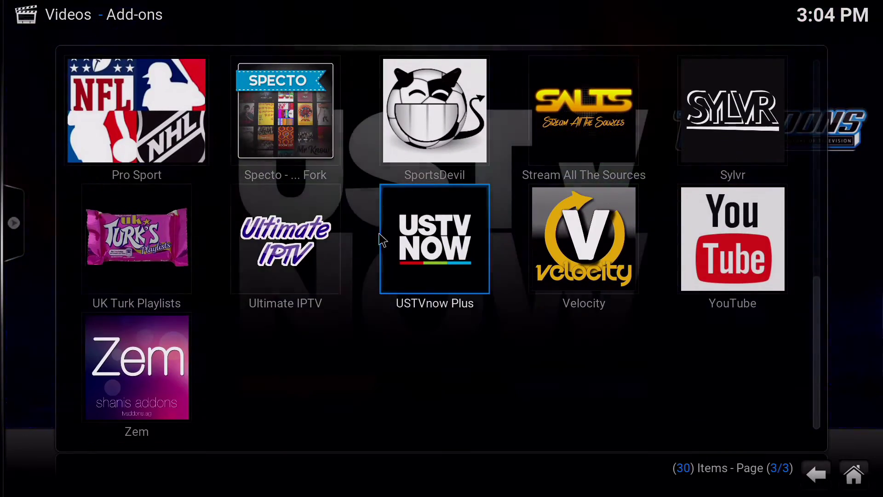
pyautogui.scroll(4, 659, 373)
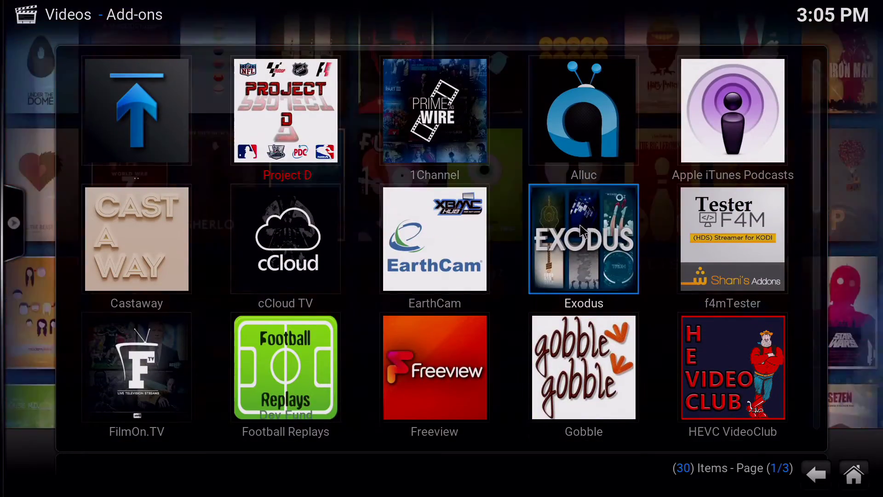
pyautogui.click(853, 476)
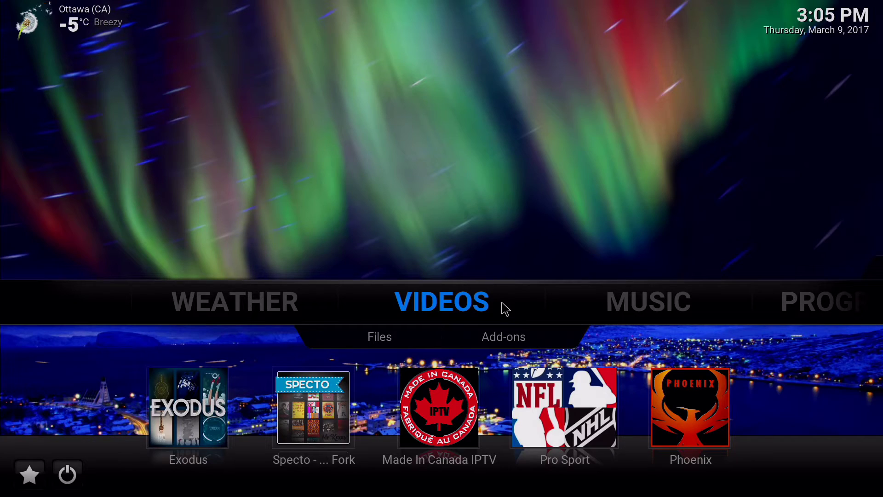
# - Open the Backup / Restore section of the Indigo video add-on
pyautogui.click(508, 341)
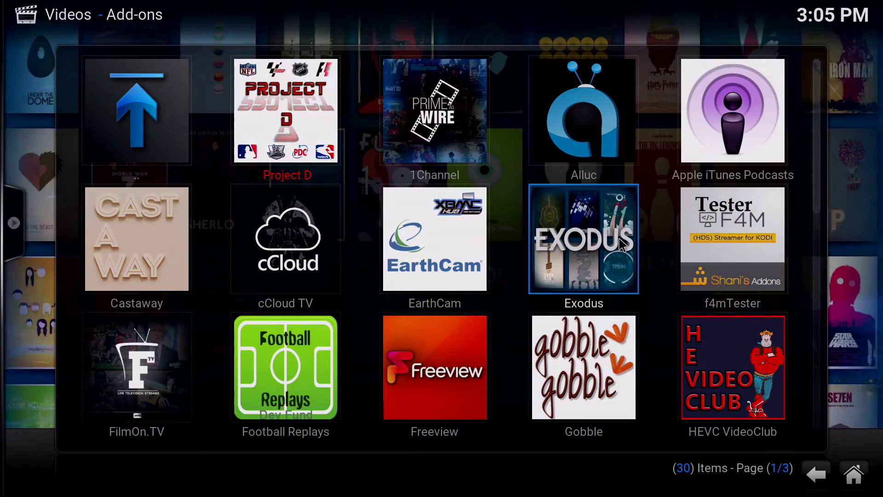
pyautogui.scroll(-2, 621, 244)
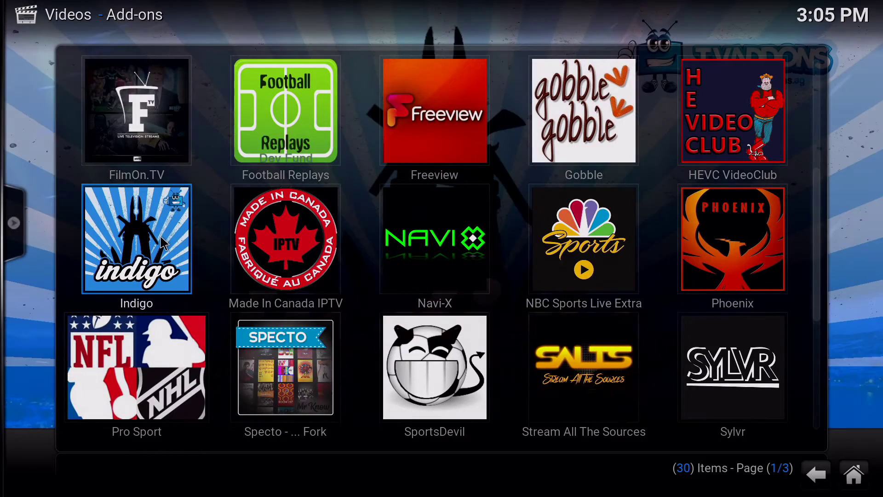
pyautogui.click(163, 241)
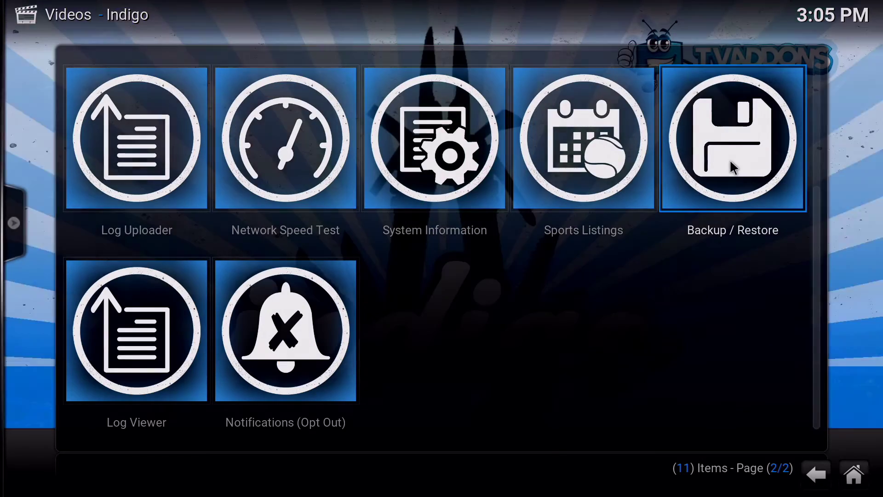
pyautogui.click(732, 168)
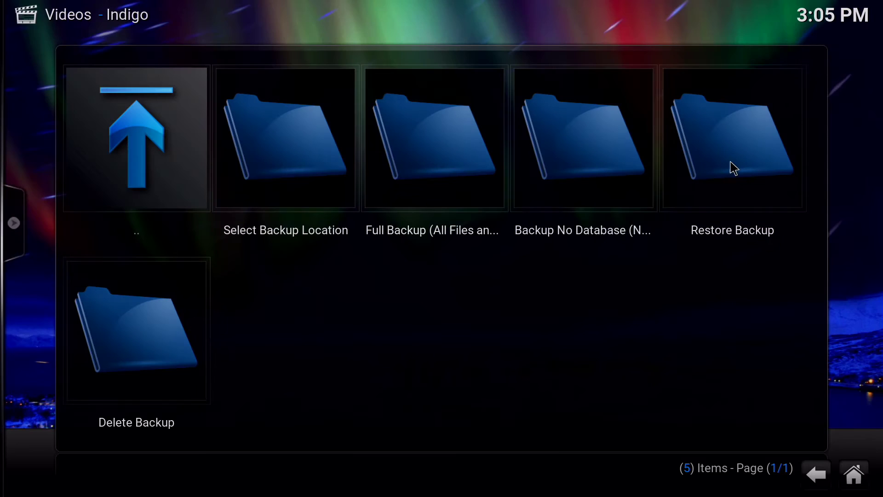
# - Set Indigo's backup storage location to the DCIM folder on the external storage and save the settings
pyautogui.click(267, 127)
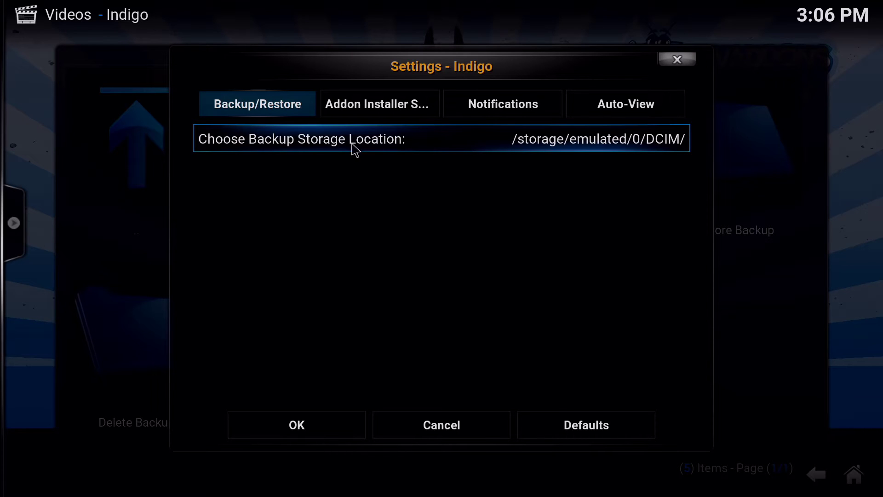
pyautogui.click(435, 144)
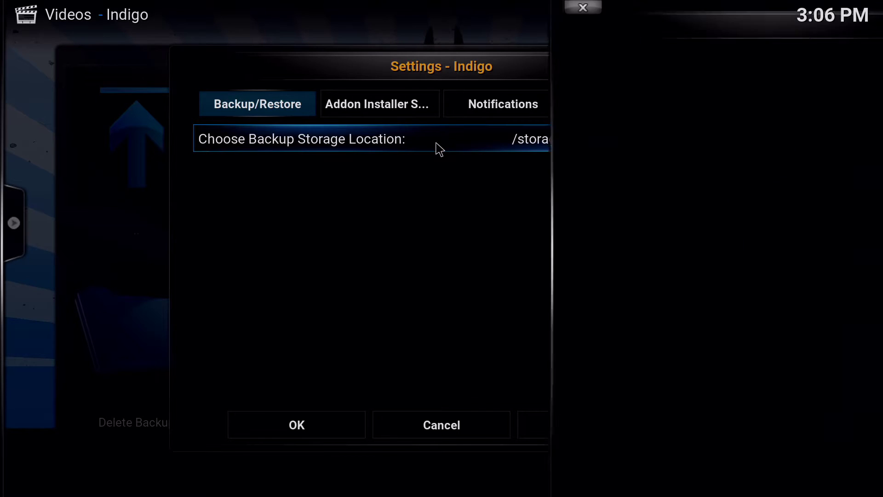
pyautogui.click(343, 85)
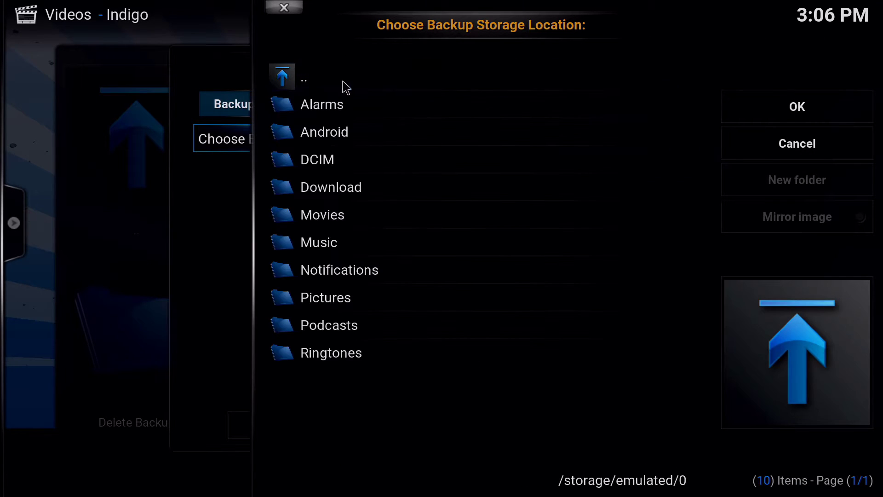
pyautogui.click(316, 84)
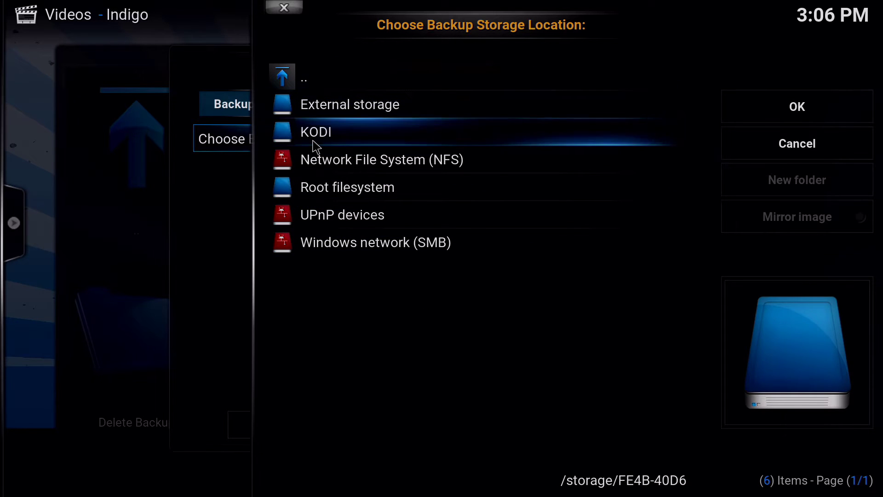
pyautogui.click(350, 110)
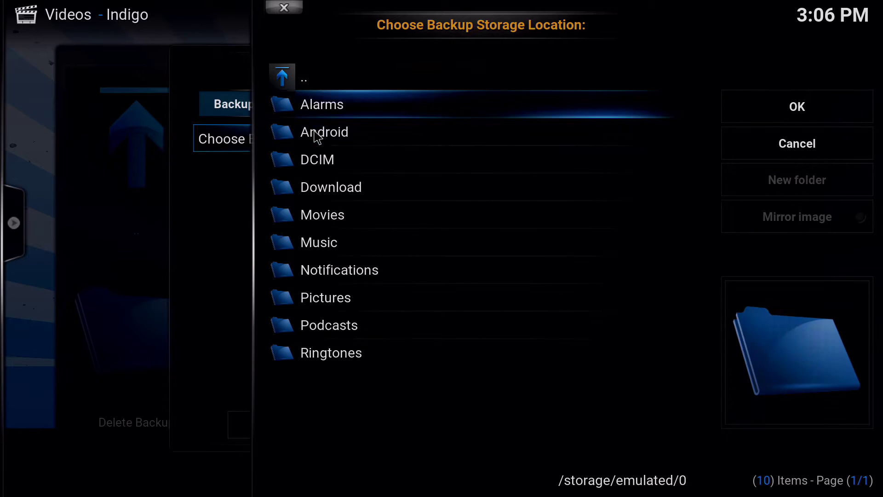
pyautogui.click(323, 165)
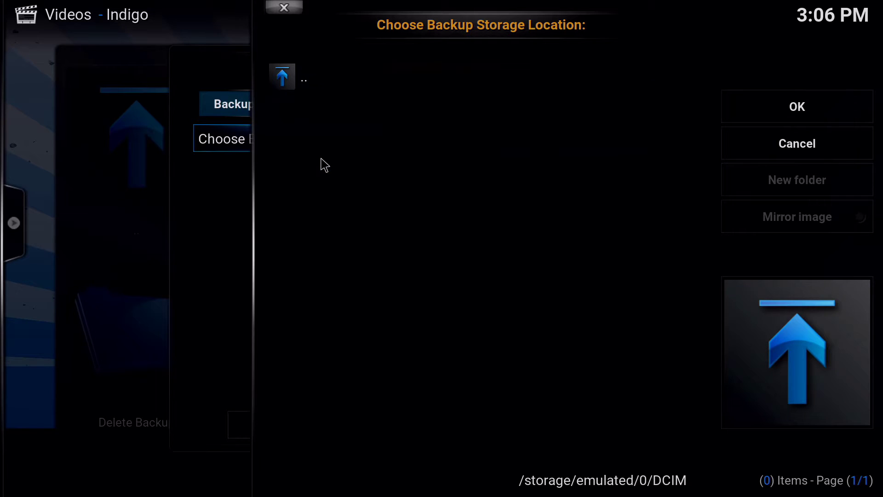
pyautogui.click(794, 118)
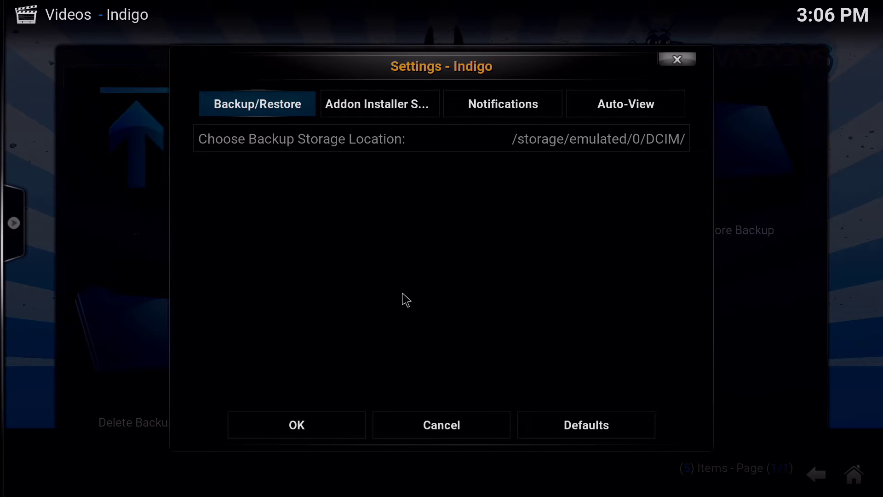
pyautogui.click(302, 435)
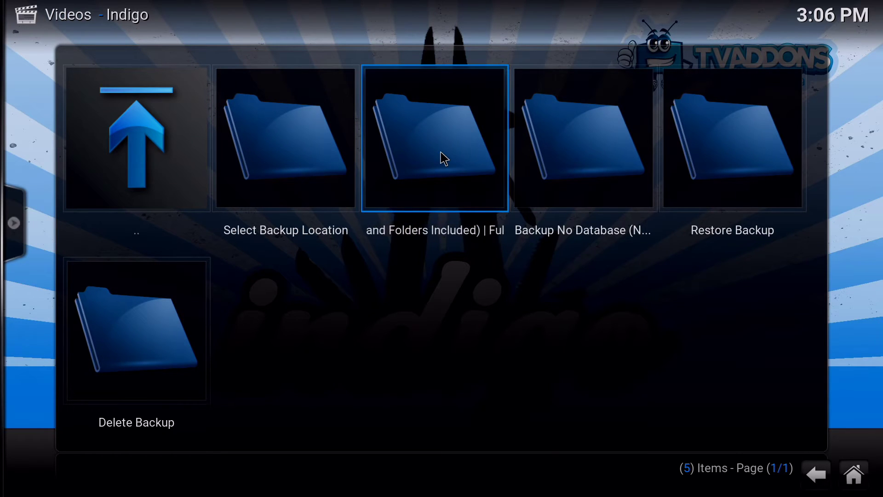
# - Create a full backup of all files and folders named KODI17 and close the completion message
pyautogui.click(443, 158)
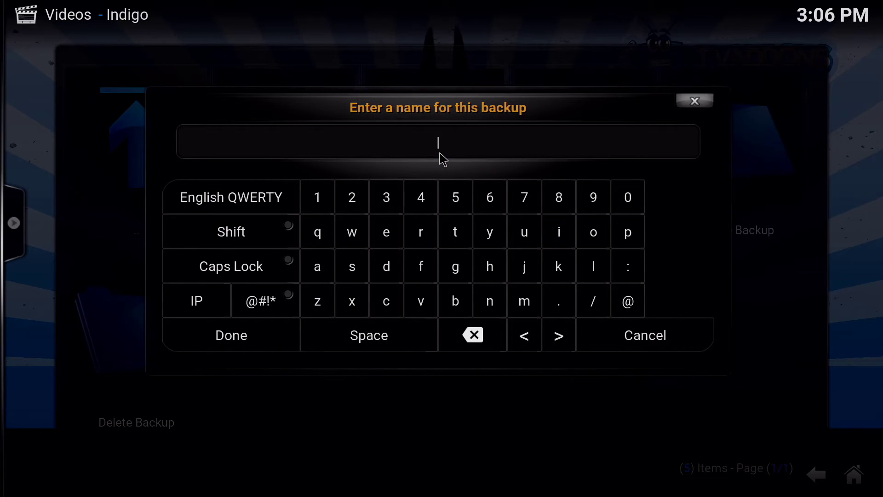
pyautogui.click(214, 276)
pyautogui.click(558, 270)
pyautogui.click(589, 233)
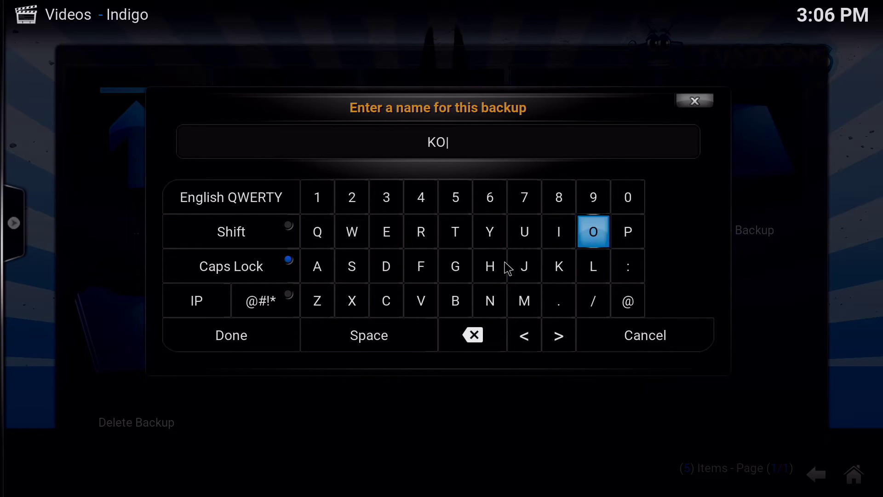
pyautogui.click(386, 274)
pyautogui.click(560, 248)
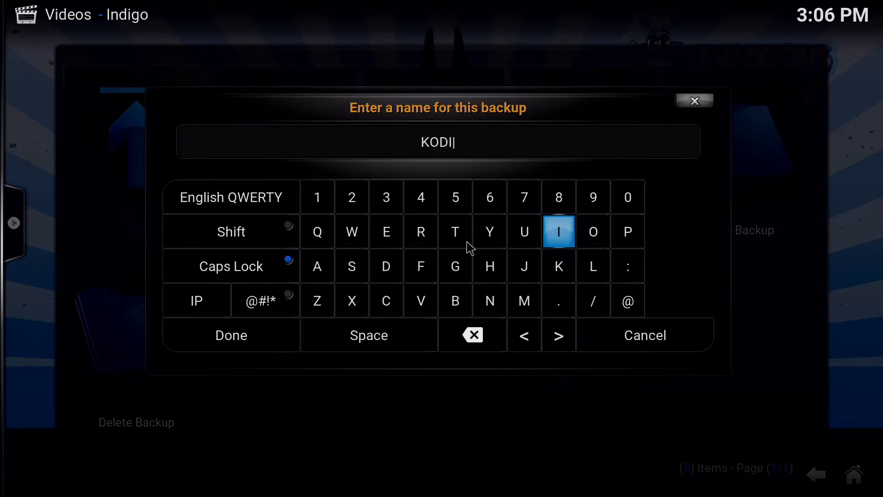
pyautogui.click(319, 202)
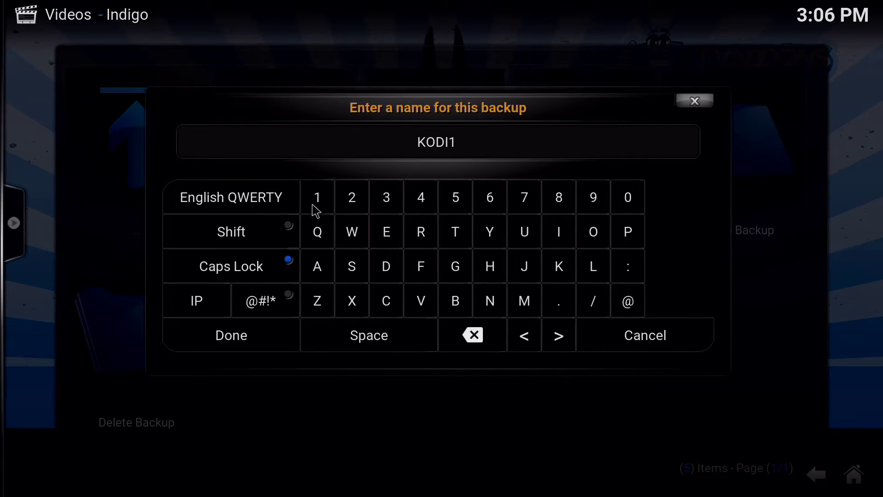
pyautogui.click(523, 198)
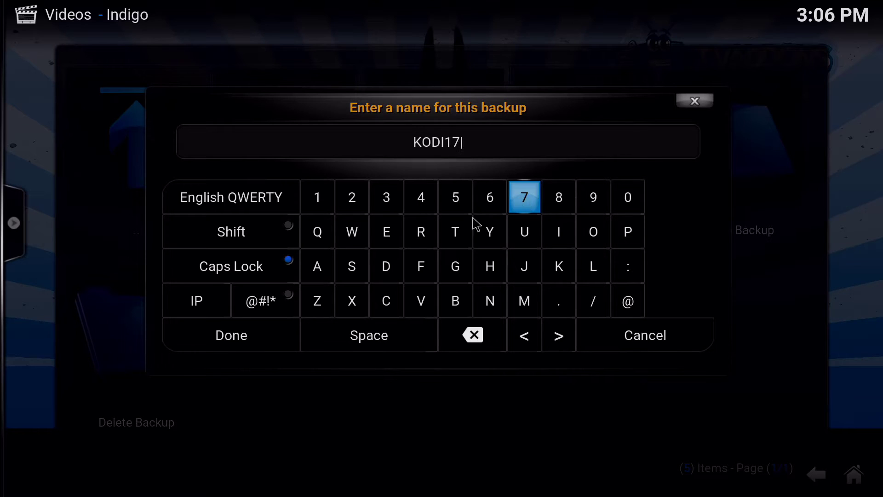
pyautogui.click(257, 352)
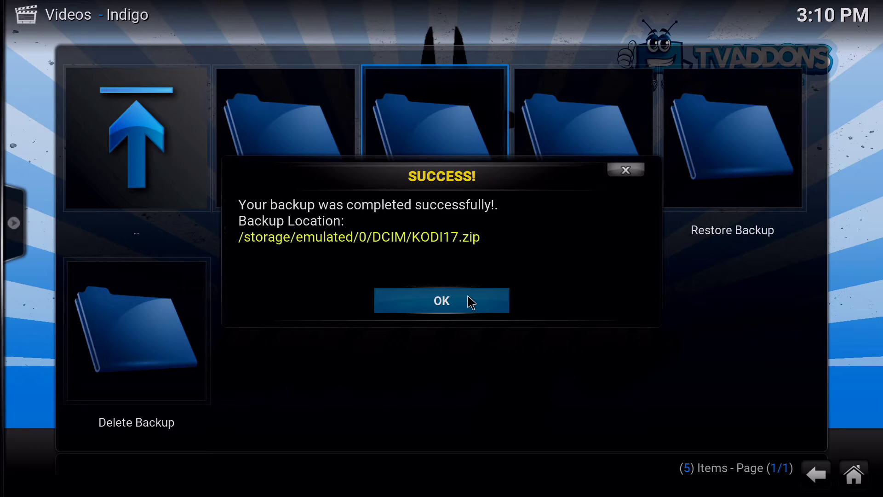
pyautogui.click(420, 306)
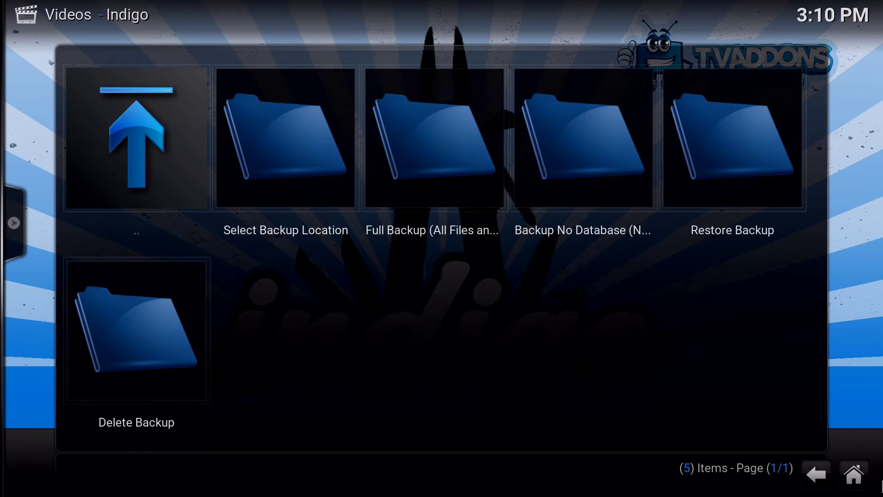
# - Return to the home screen and exit Kodi to the Android launcher
pyautogui.click(822, 483)
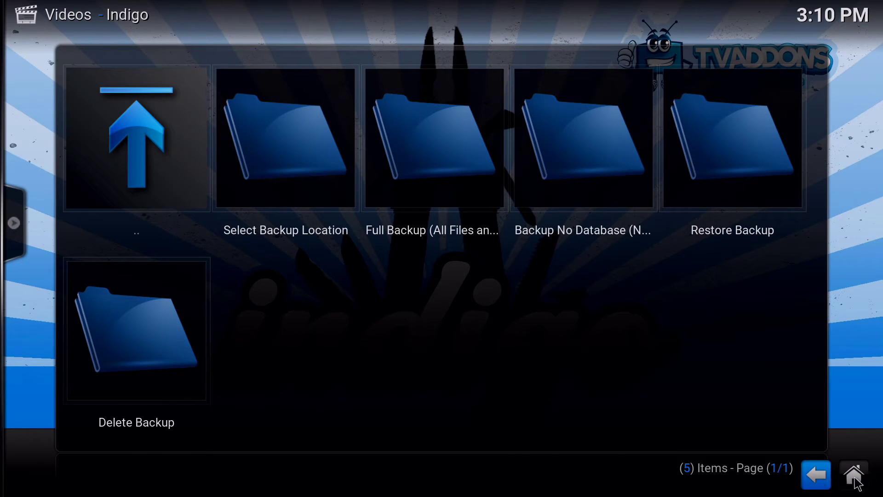
pyautogui.click(859, 480)
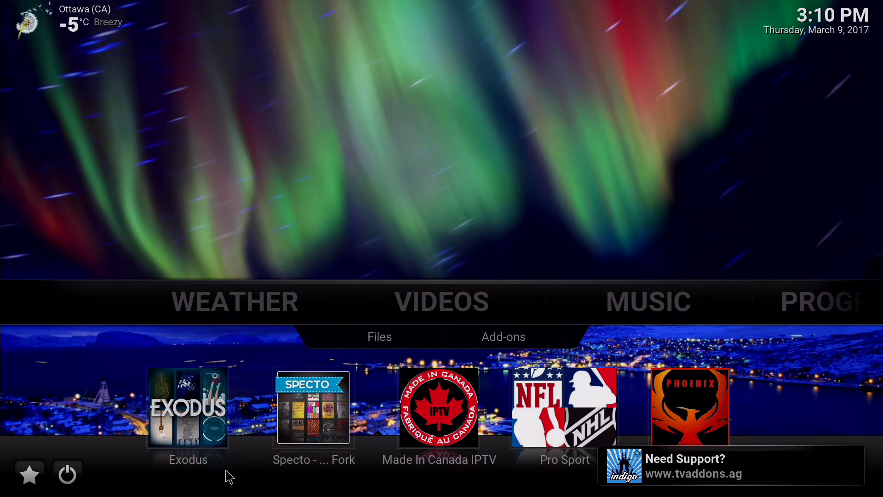
pyautogui.click(67, 482)
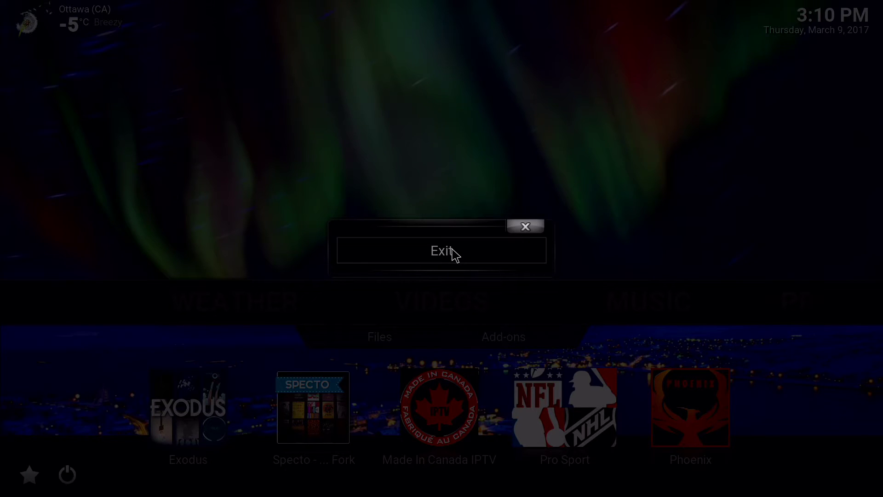
pyautogui.click(452, 250)
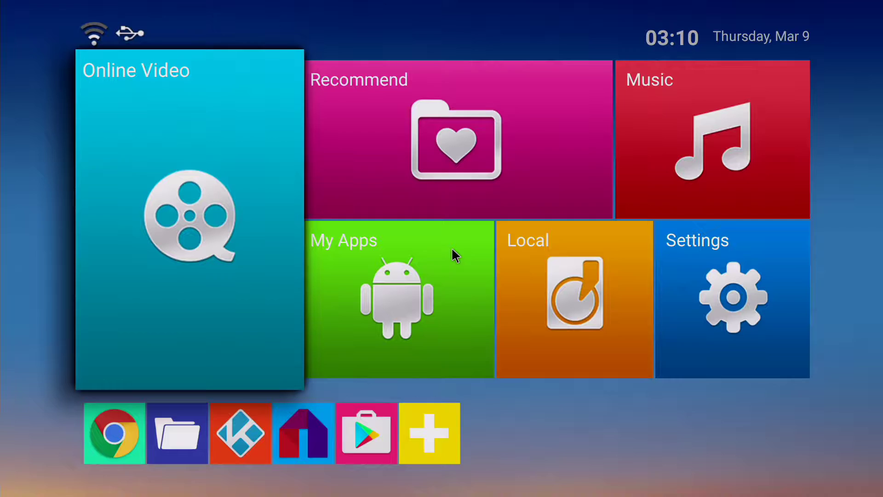
# - Open the App info page for Kodi in the Android device settings
pyautogui.click(732, 300)
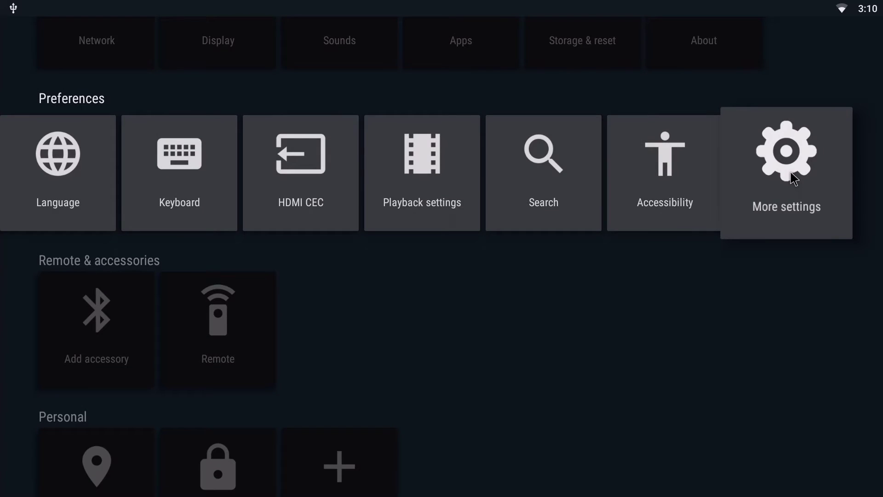
pyautogui.click(795, 203)
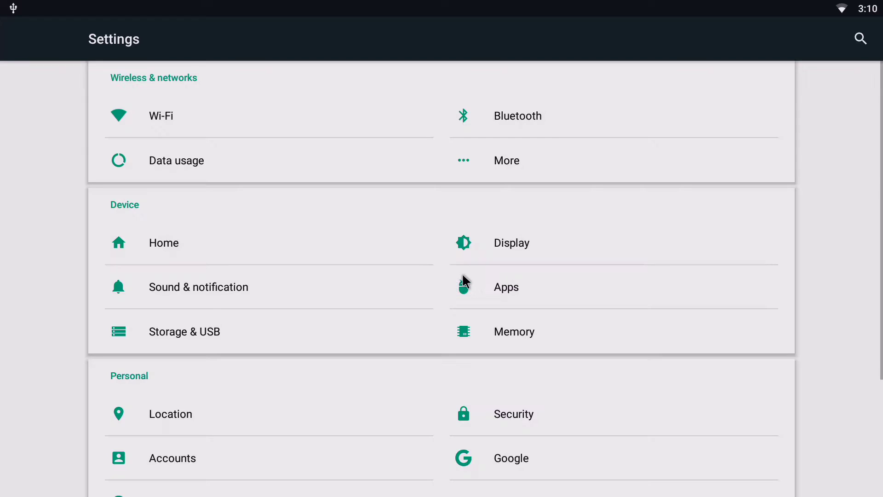
pyautogui.click(489, 285)
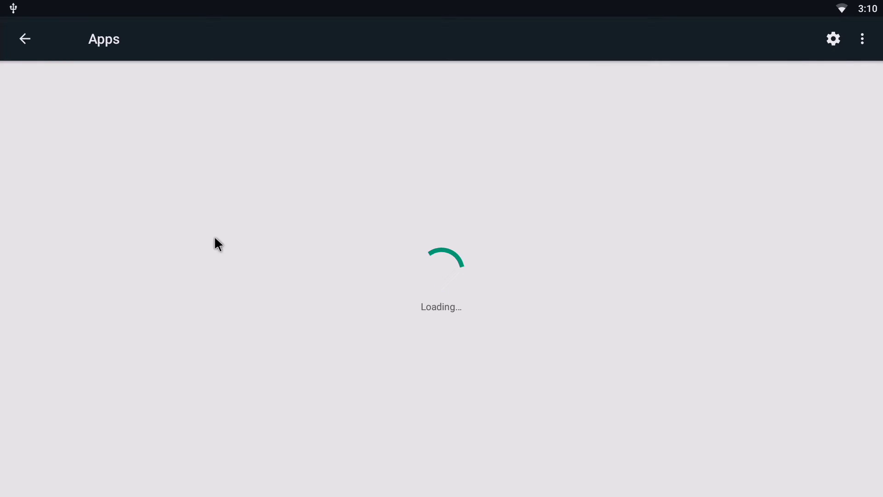
pyautogui.scroll(-20, 160, 339)
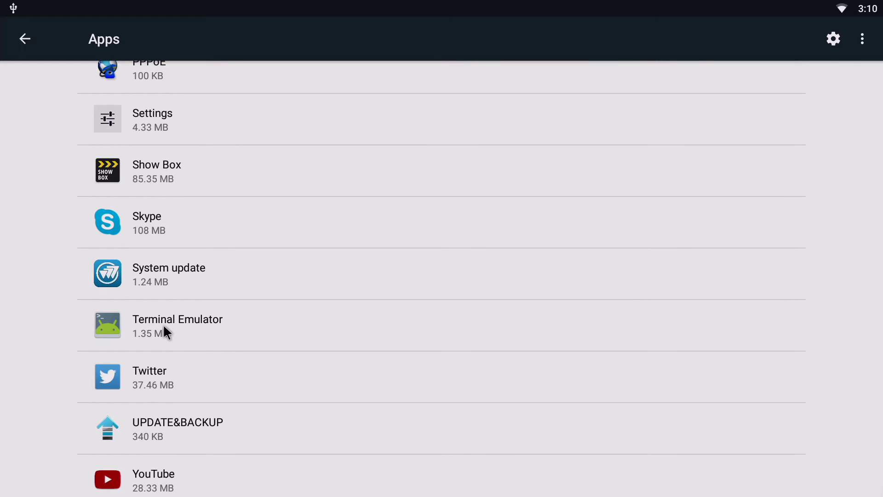
pyautogui.scroll(15, 165, 339)
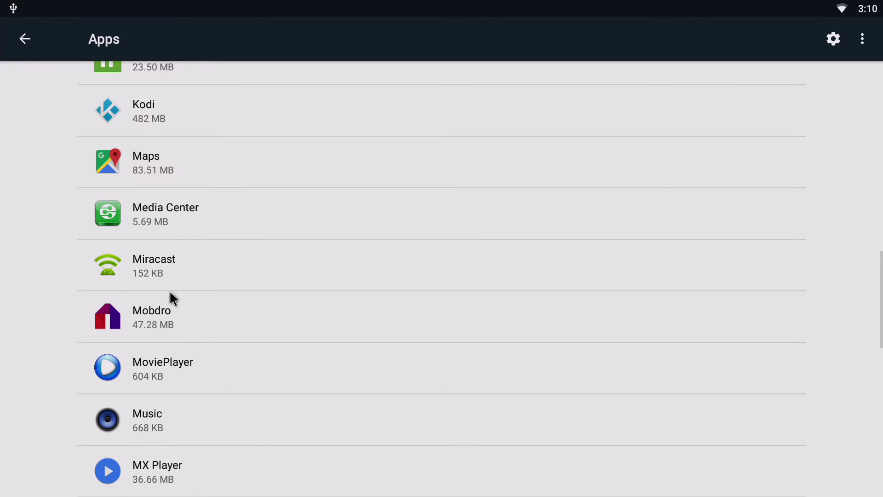
pyautogui.click(171, 95)
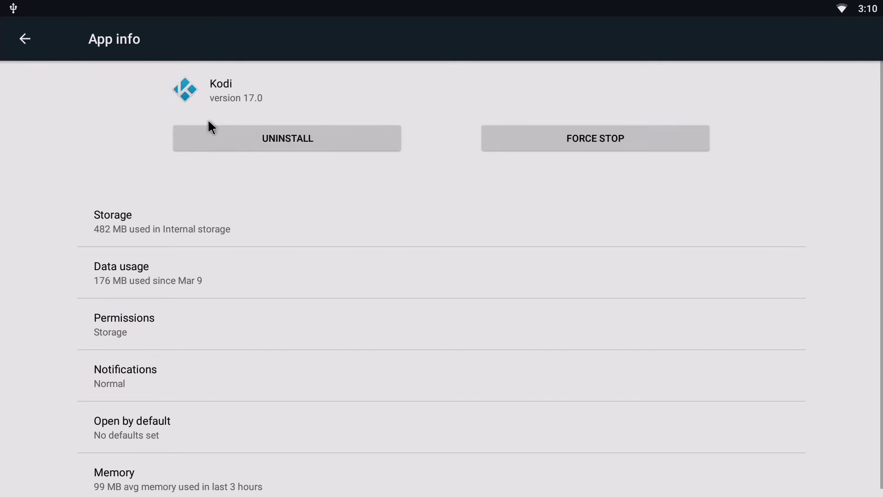
# - Force stop Kodi and delete all of its stored app data, confirming both actions
pyautogui.click(577, 141)
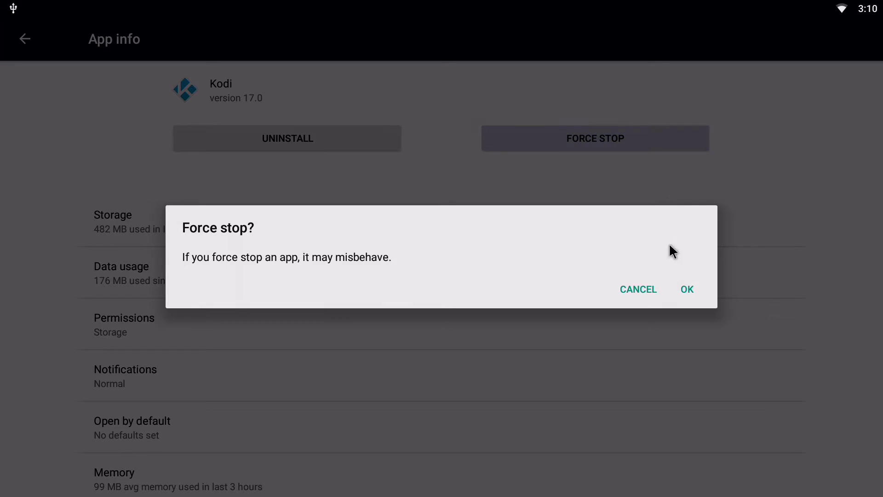
pyautogui.click(685, 289)
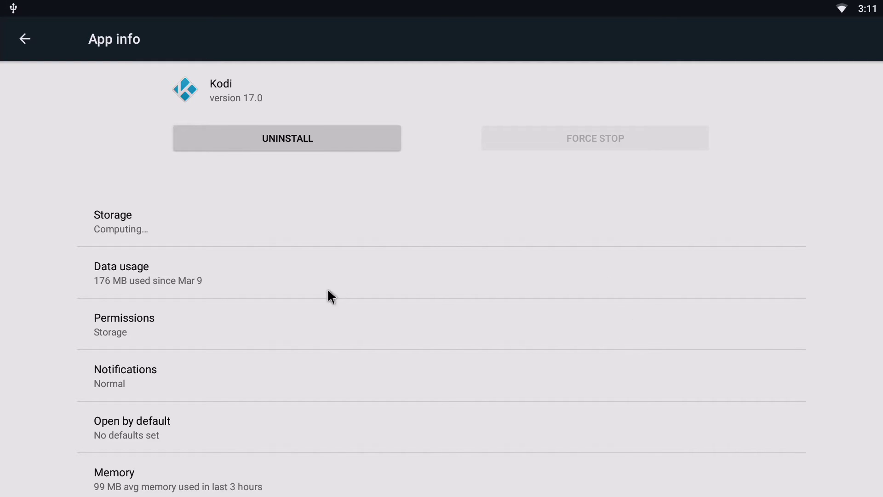
pyautogui.click(119, 230)
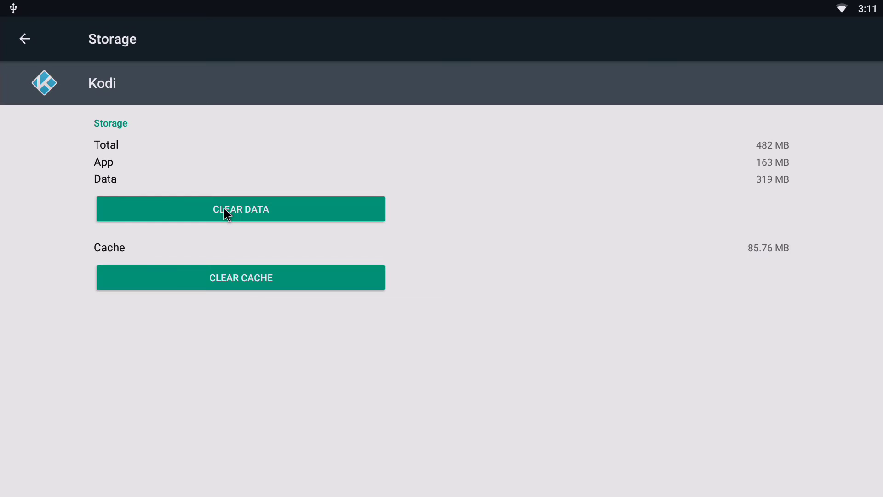
pyautogui.click(225, 210)
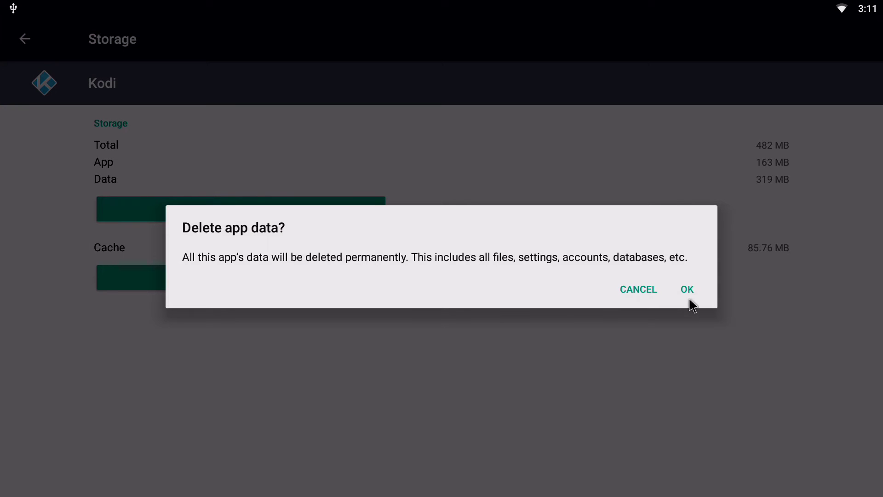
pyautogui.click(688, 289)
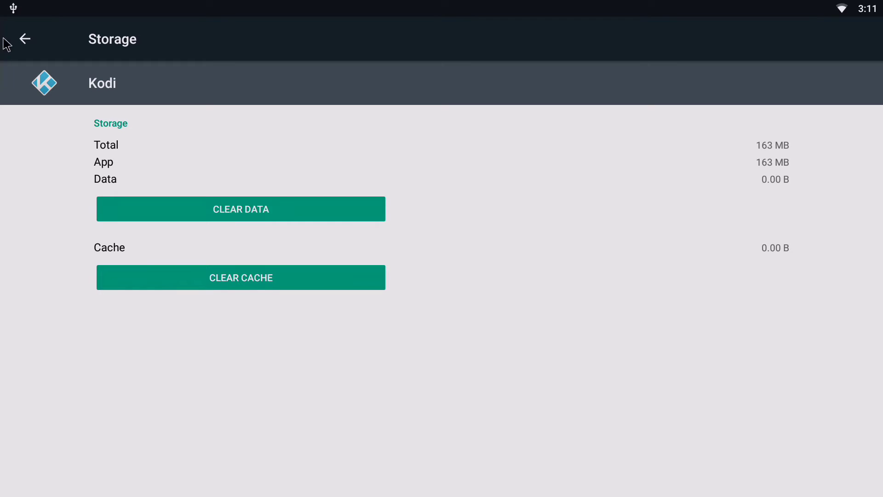
# - Leave the Android settings for the launcher and start Kodi again
pyautogui.click(29, 41)
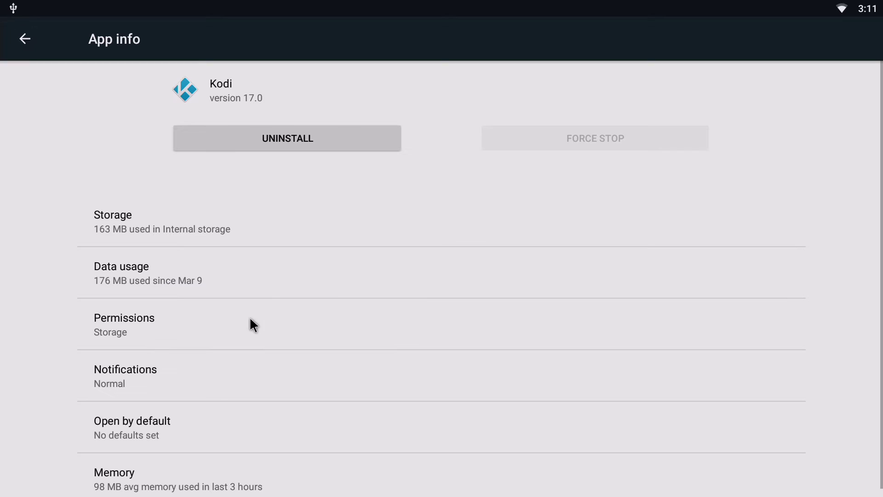
pyautogui.press('Escape')
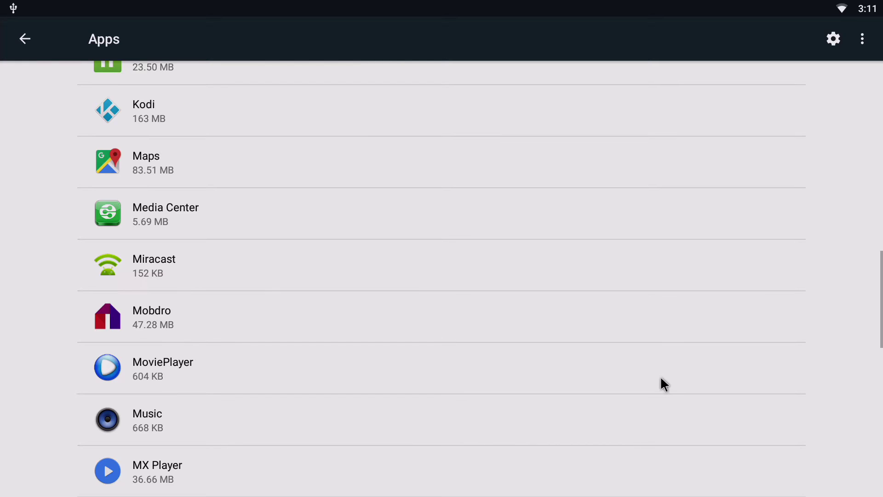
pyautogui.press('Escape')
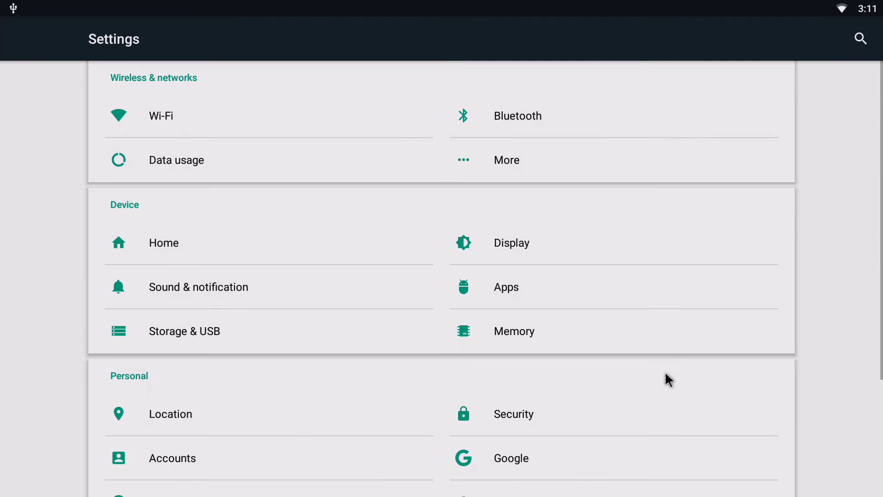
pyautogui.press('Escape')
pyautogui.press('Escape')
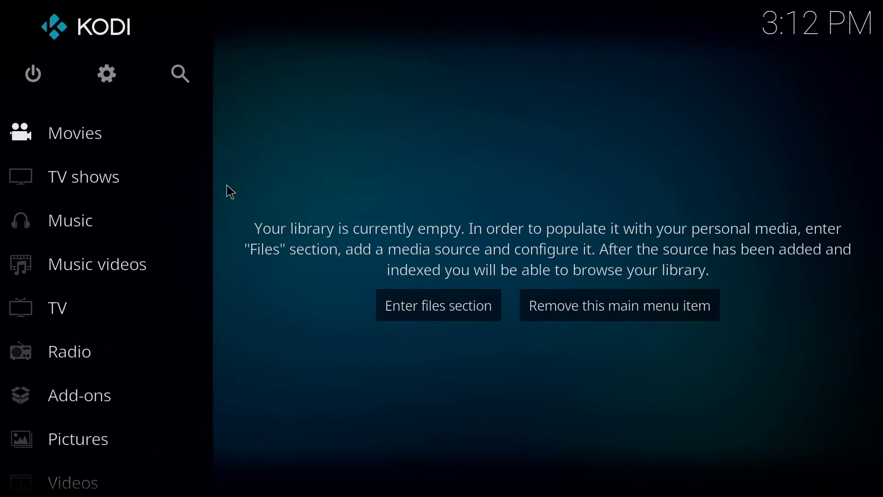
# - Allow add-on installation from unknown sources in Kodi's system settings, accept the warning and return to the System page
pyautogui.click(117, 82)
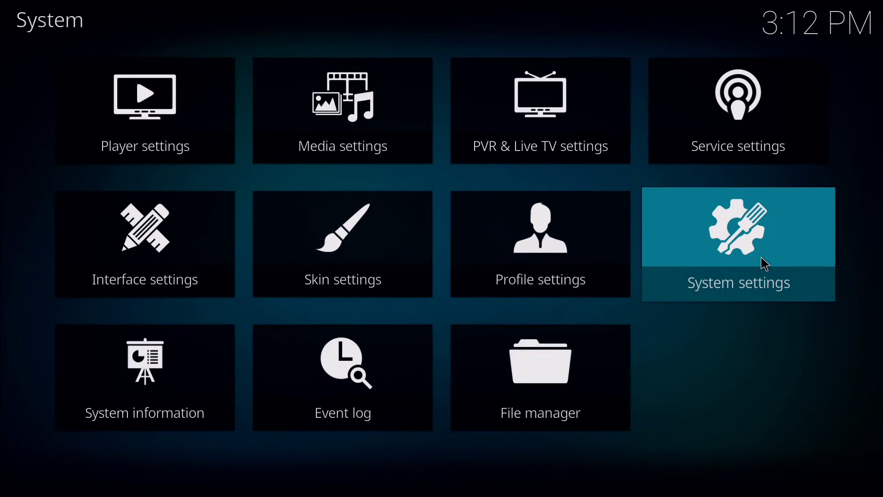
pyautogui.click(761, 259)
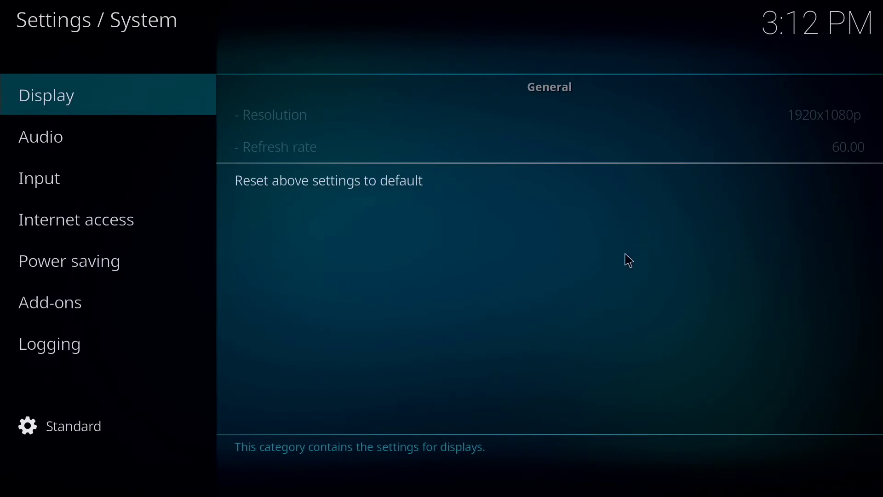
pyautogui.moveTo(184, 260)
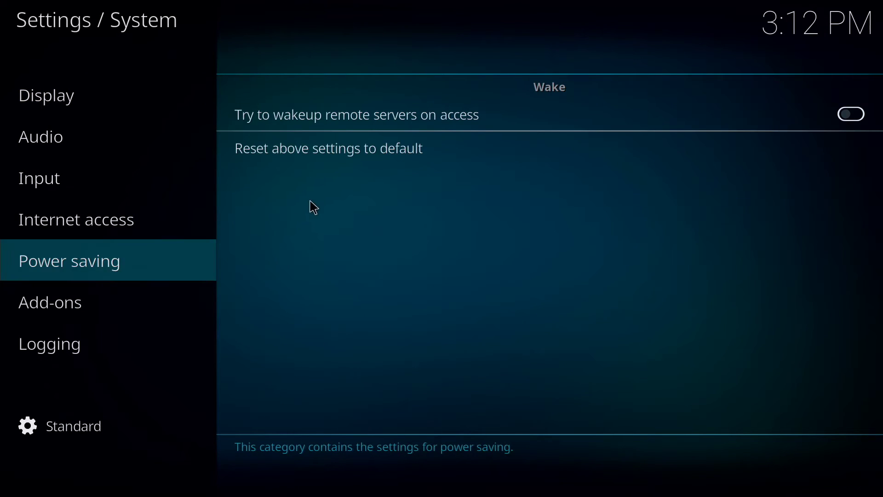
pyautogui.moveTo(124, 291)
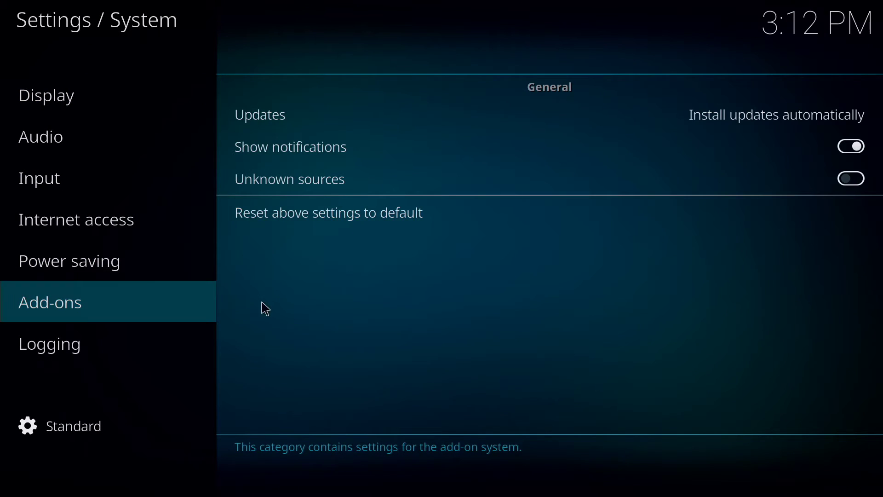
pyautogui.click(358, 188)
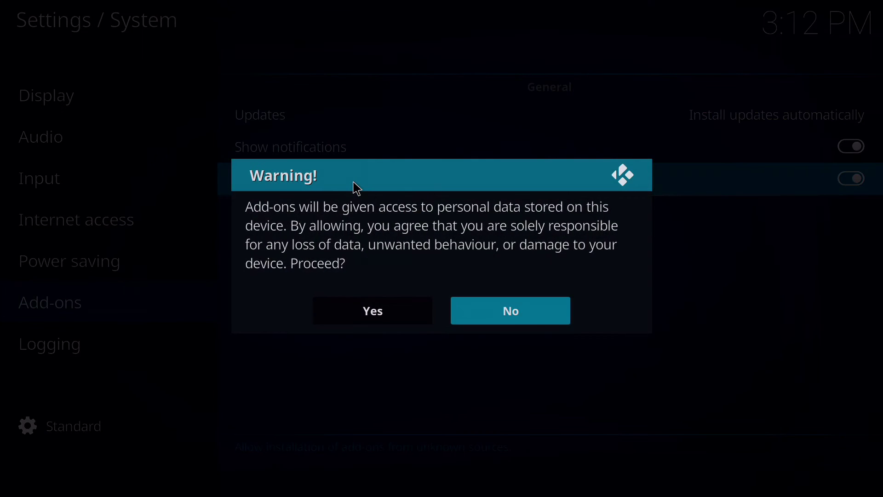
pyautogui.click(374, 313)
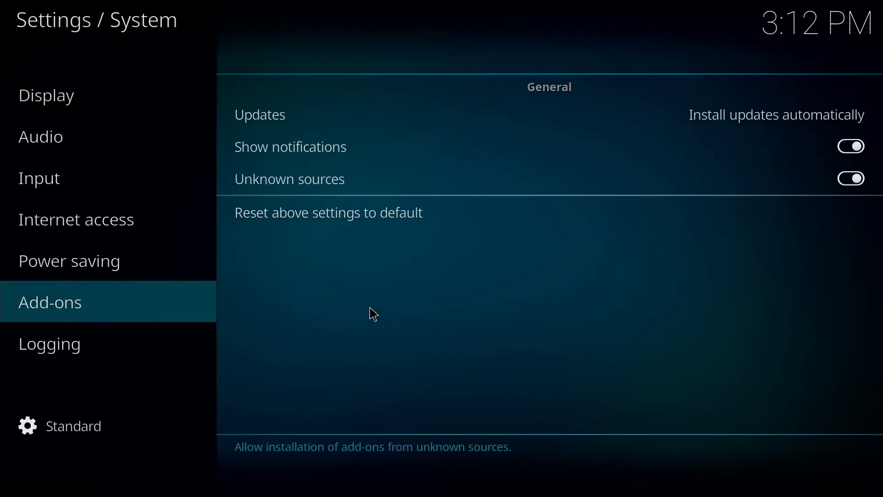
pyautogui.rightClick(282, 319)
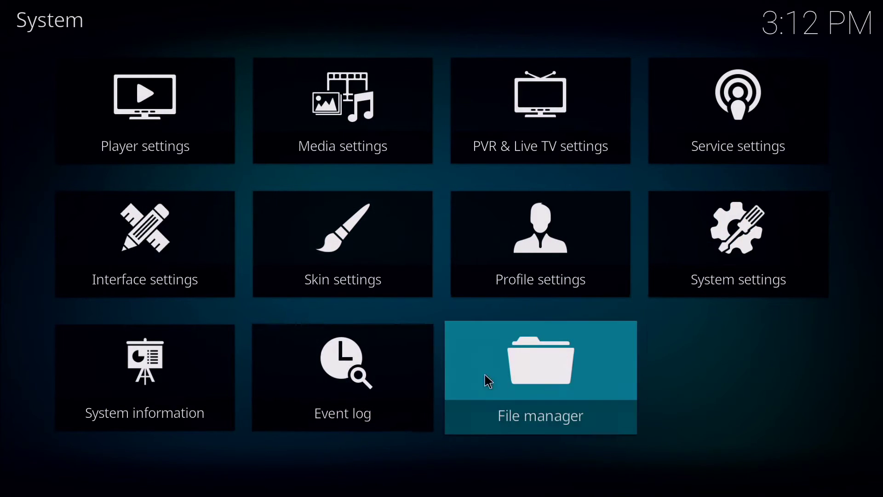
pyautogui.click(561, 381)
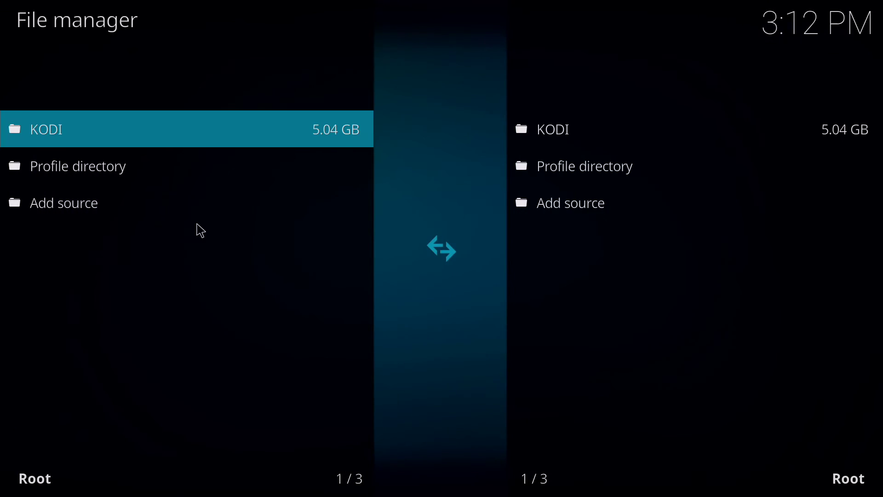
pyautogui.click(87, 208)
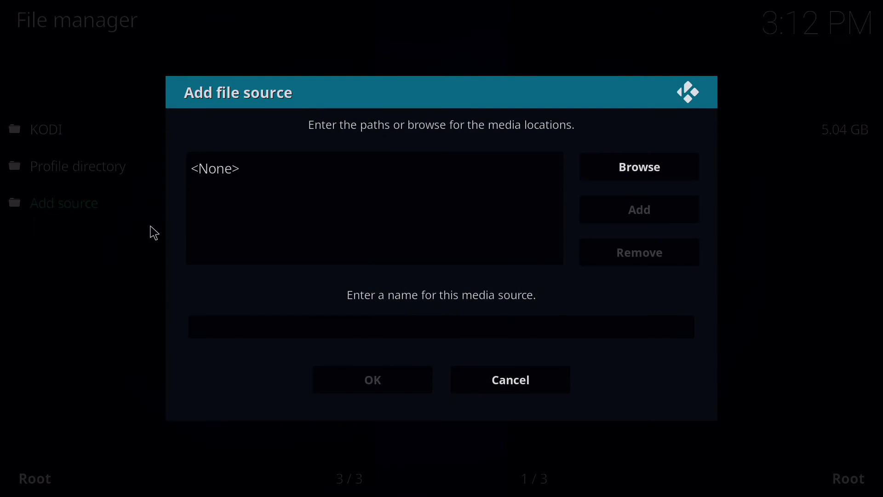
pyautogui.click(365, 164)
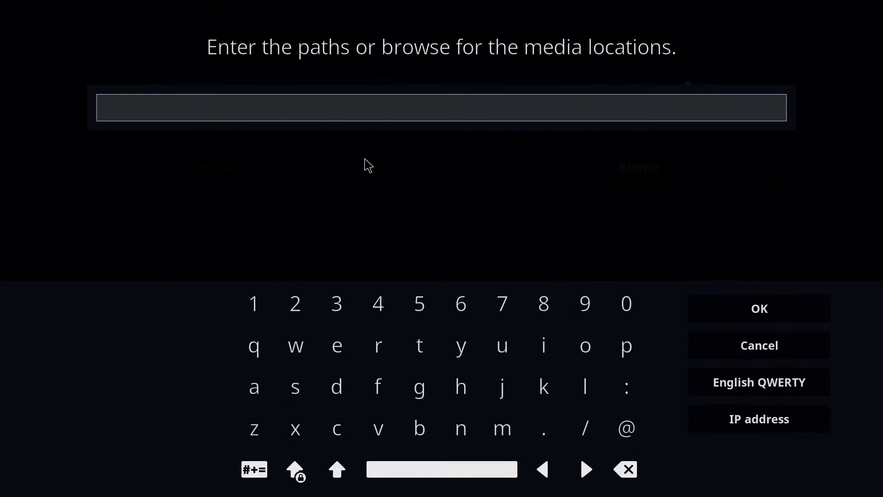
pyautogui.click(460, 387)
pyautogui.click(419, 346)
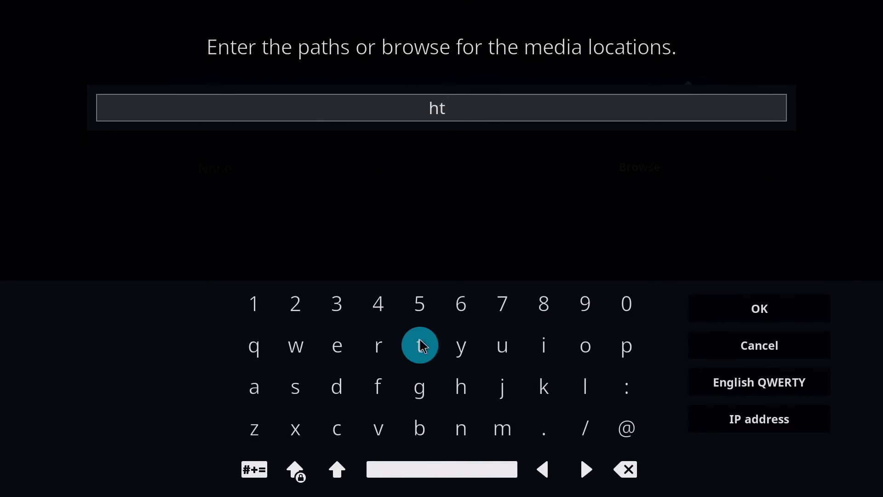
pyautogui.click(420, 345)
pyautogui.click(633, 352)
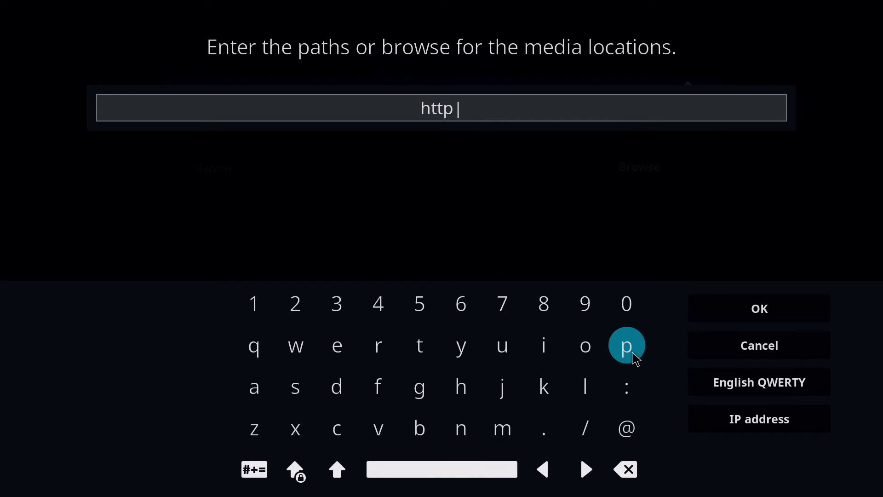
pyautogui.click(623, 390)
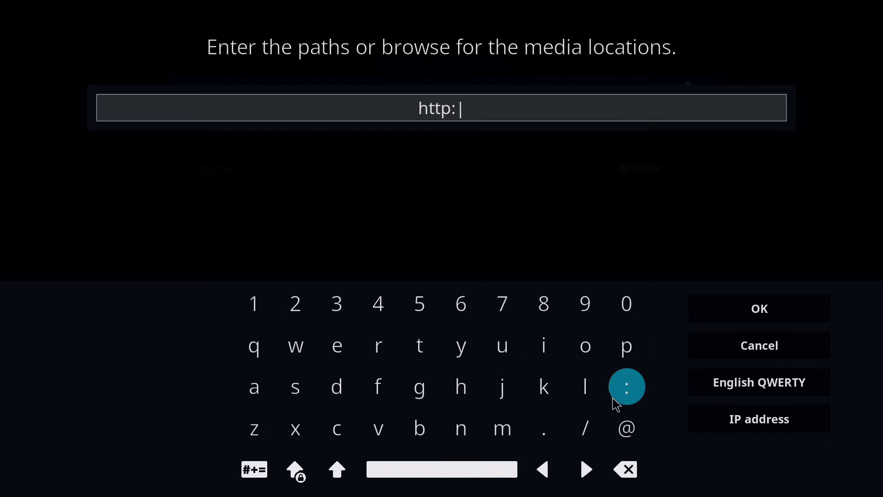
pyautogui.click(585, 426)
pyautogui.click(584, 425)
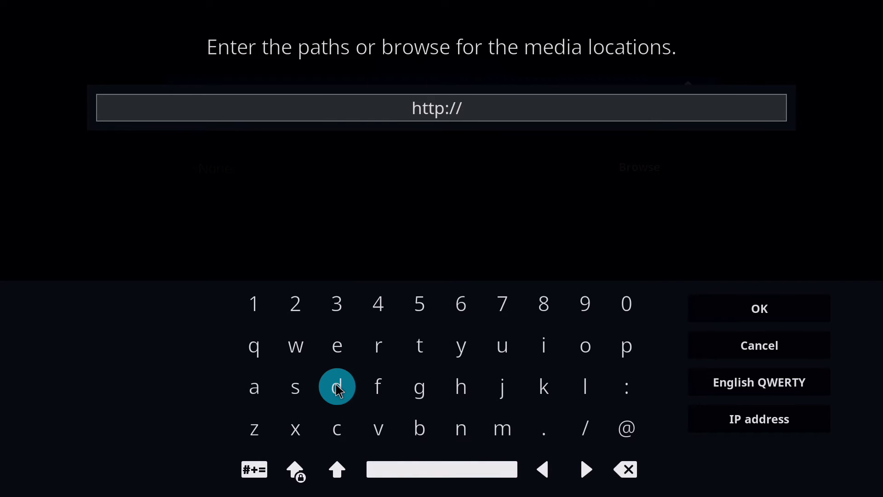
pyautogui.click(393, 382)
pyautogui.click(502, 358)
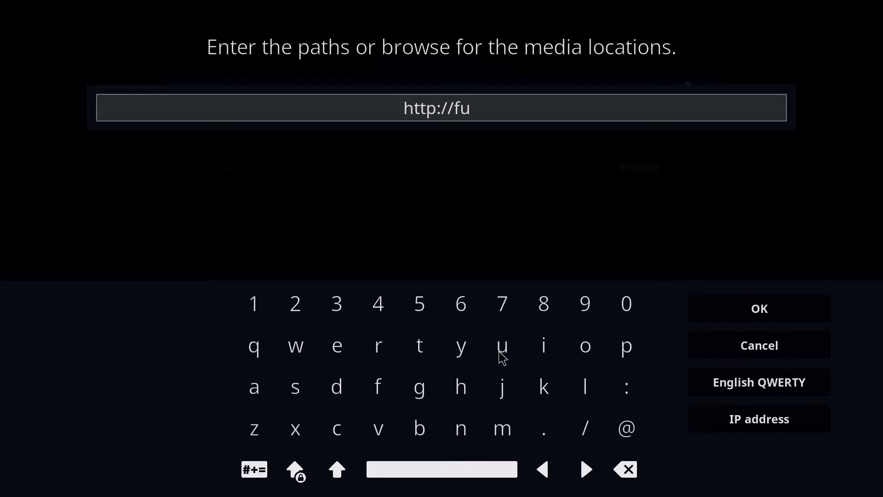
pyautogui.click(296, 387)
pyautogui.click(550, 347)
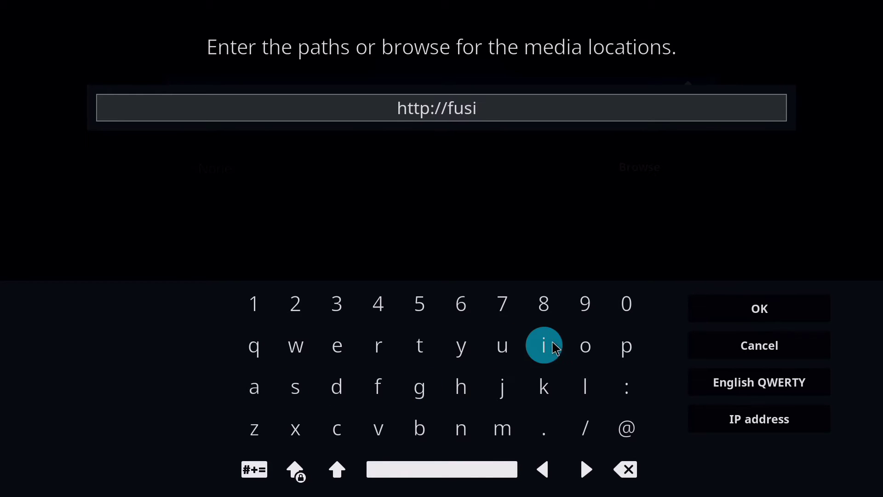
pyautogui.click(586, 345)
pyautogui.click(460, 427)
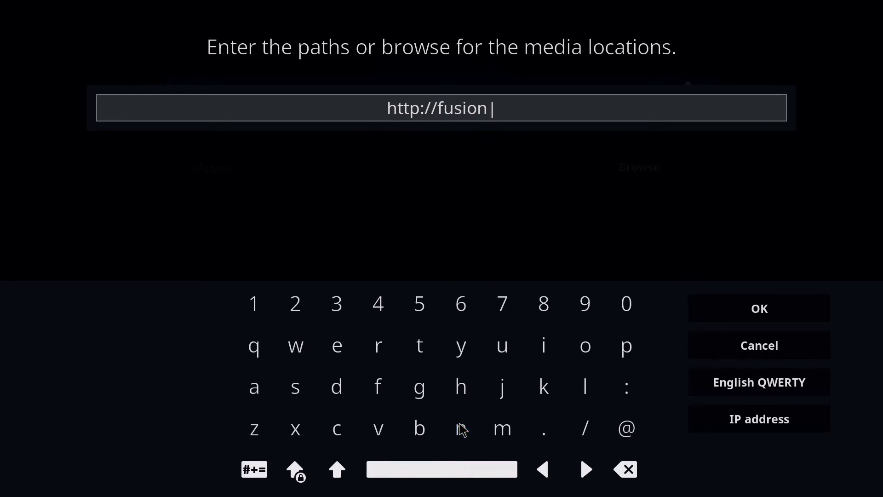
pyautogui.click(544, 431)
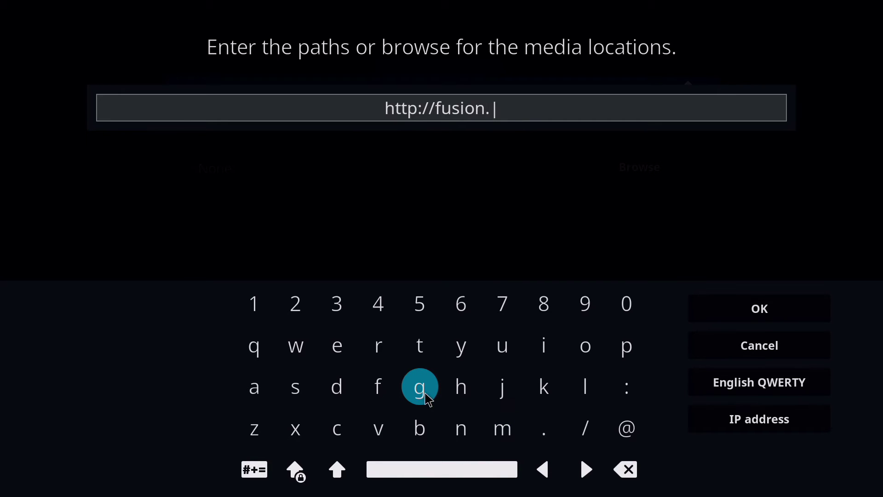
pyautogui.click(420, 349)
pyautogui.click(379, 428)
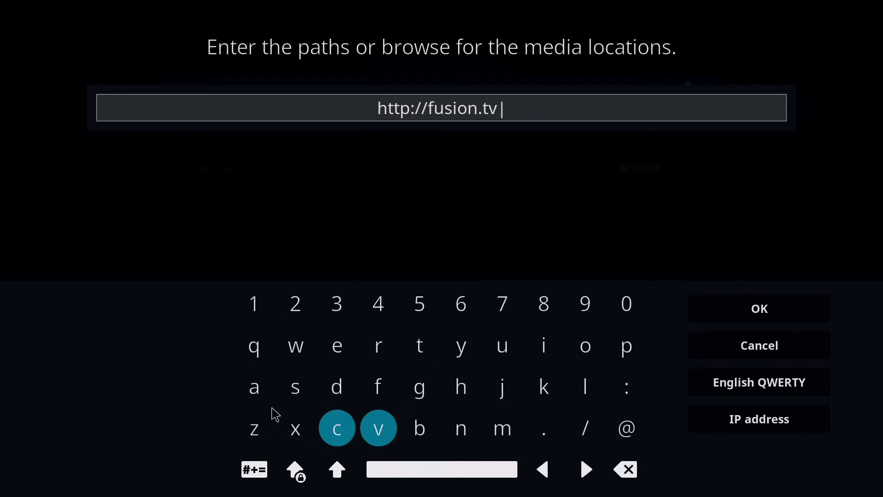
pyautogui.click(253, 390)
pyautogui.click(339, 395)
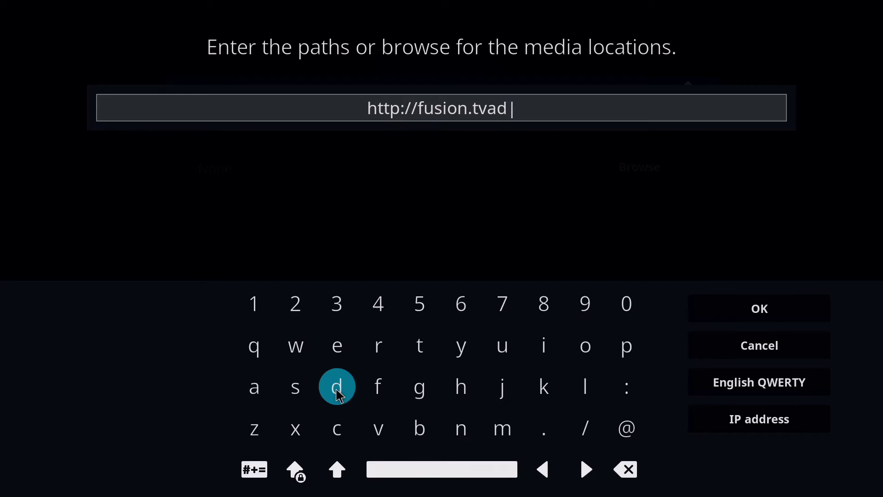
pyautogui.click(339, 394)
pyautogui.click(585, 351)
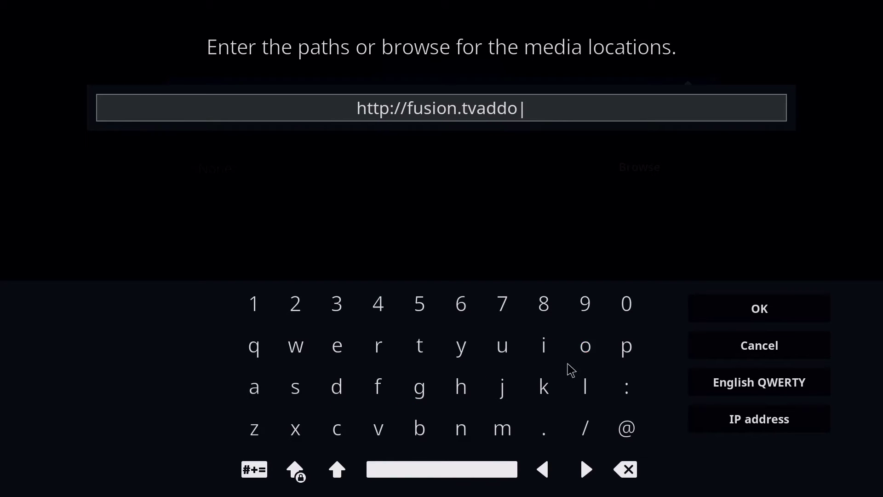
pyautogui.click(462, 428)
pyautogui.click(299, 396)
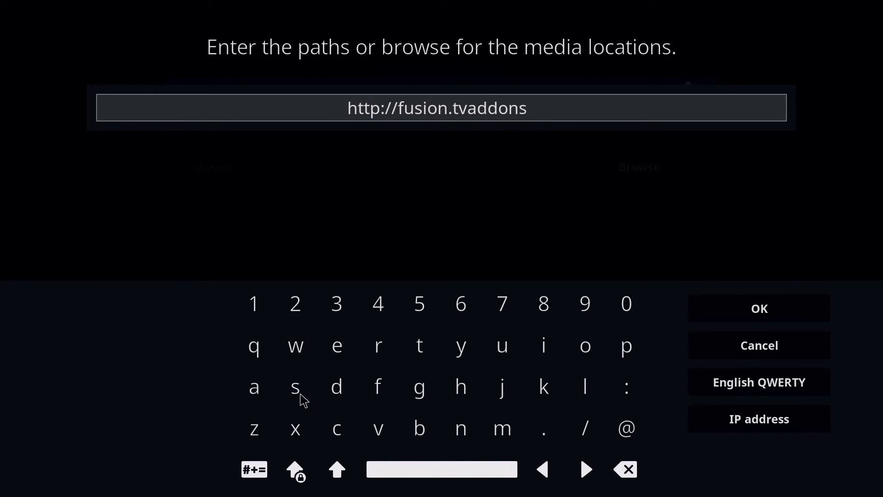
pyautogui.click(543, 428)
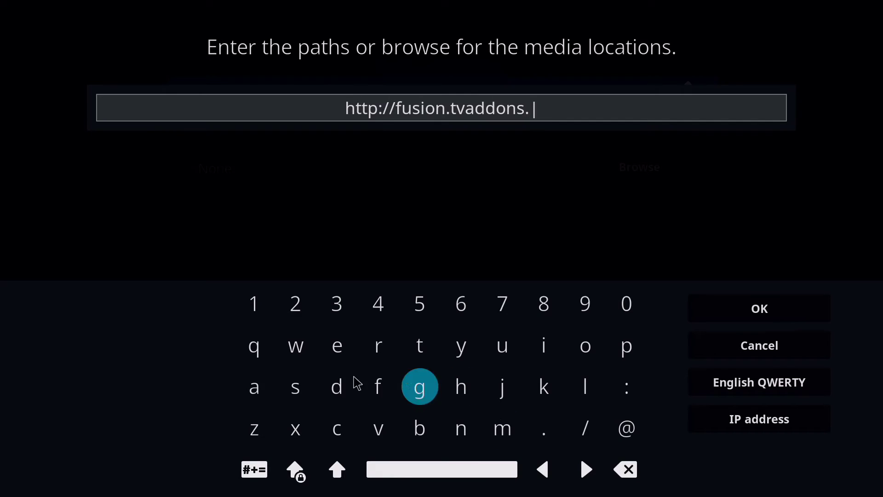
pyautogui.click(256, 389)
pyautogui.click(419, 390)
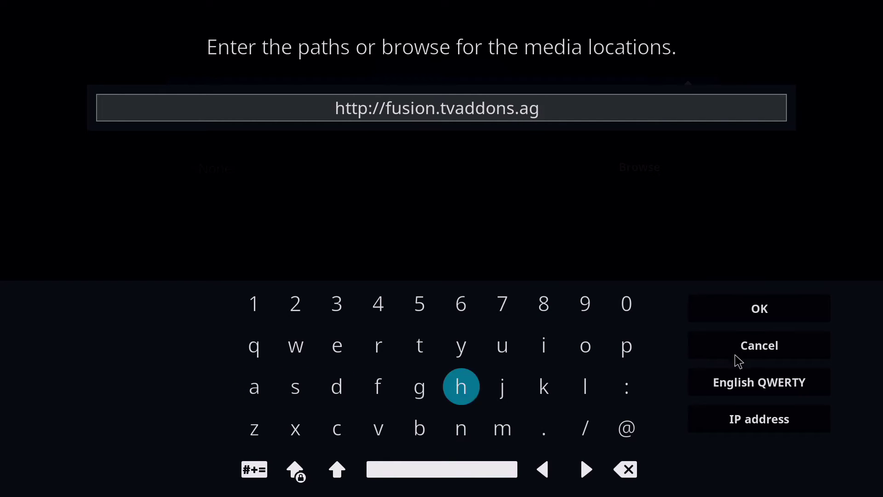
pyautogui.click(801, 317)
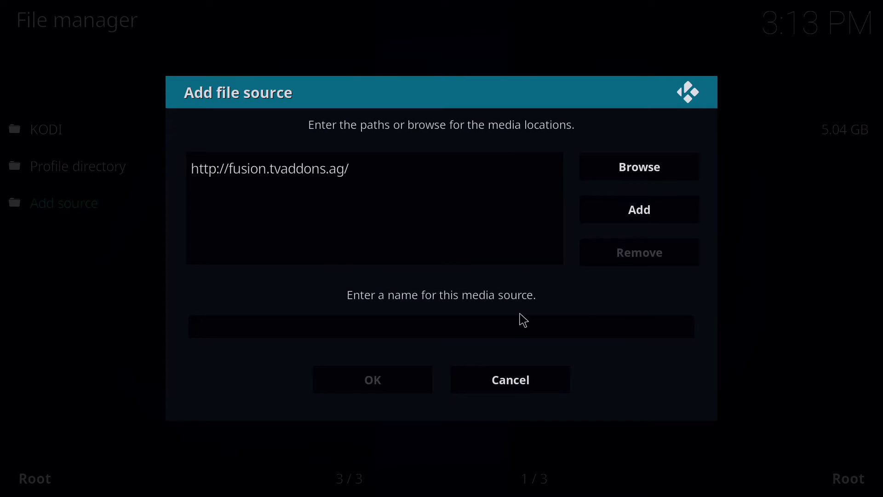
# - Name the new media source fusion and confirm adding it
pyautogui.click(428, 335)
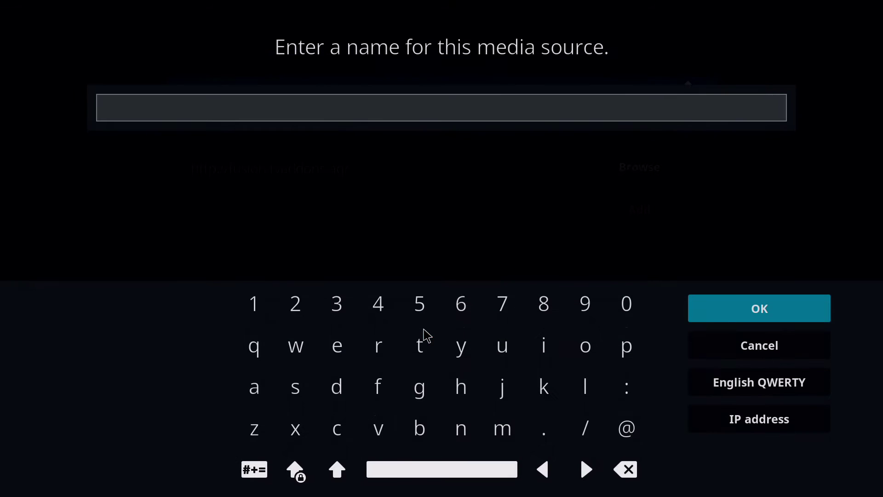
pyautogui.click(377, 388)
pyautogui.click(504, 348)
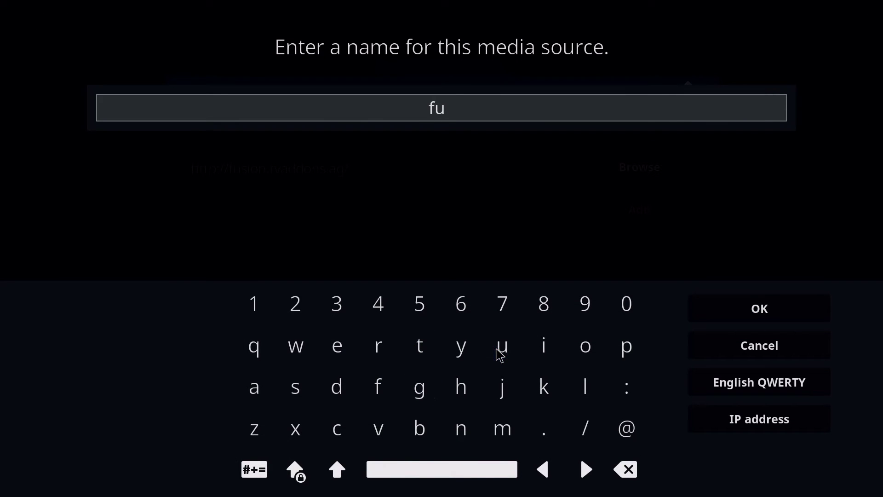
pyautogui.click(294, 387)
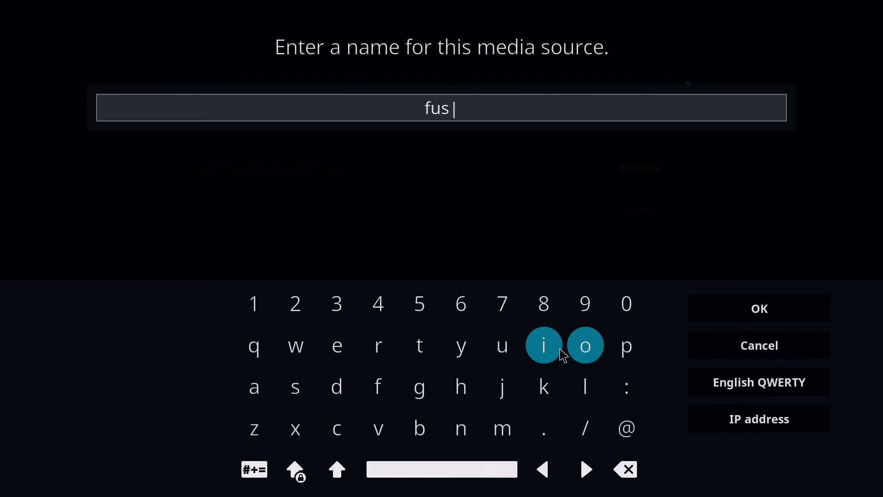
pyautogui.click(558, 355)
pyautogui.click(584, 349)
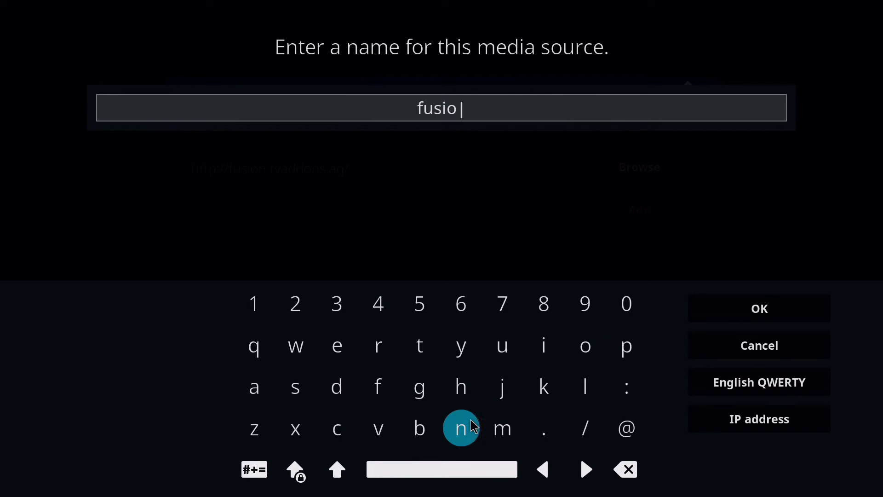
pyautogui.click(462, 428)
pyautogui.click(741, 316)
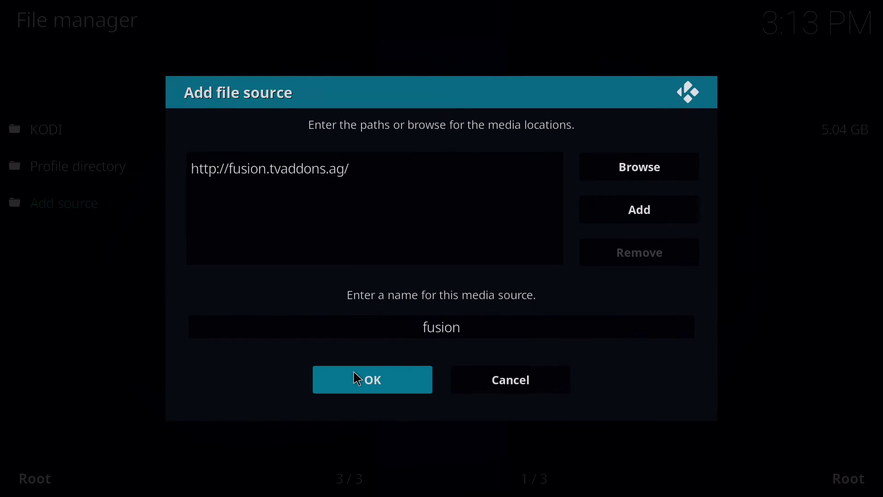
pyautogui.click(354, 370)
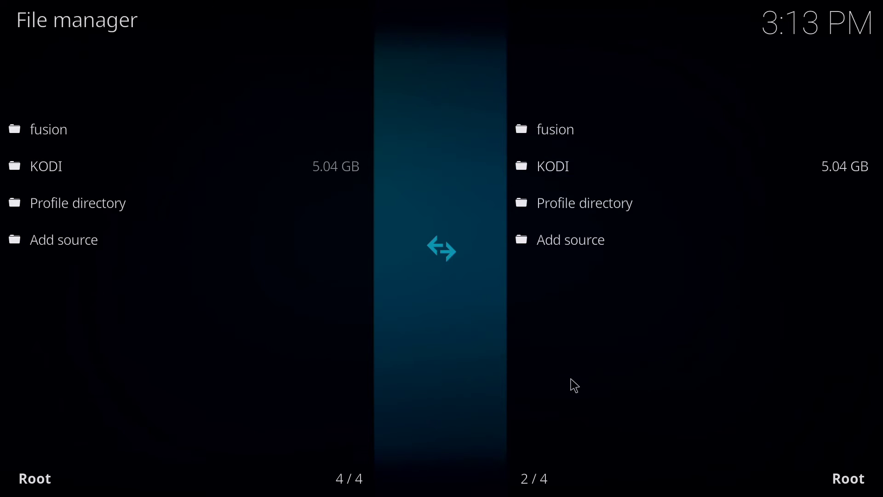
# - Return to the home screen and open the Add-on browser through My add-ons
pyautogui.rightClick(696, 440)
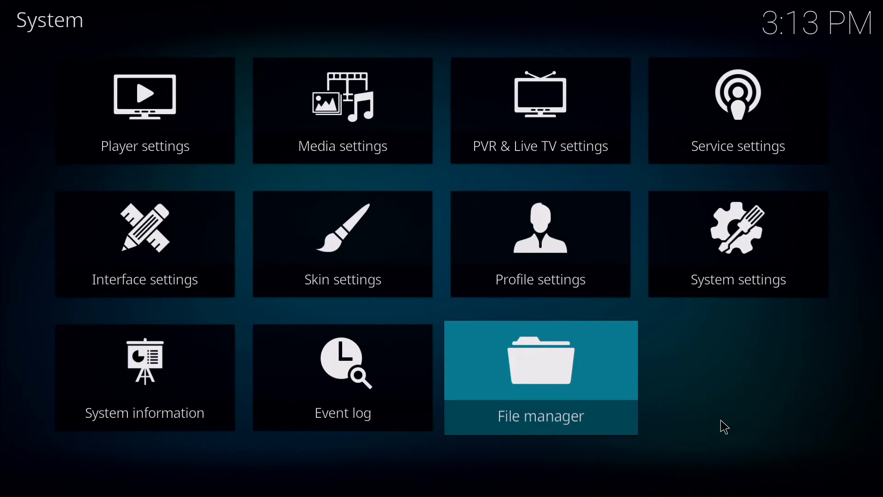
pyautogui.rightClick(732, 430)
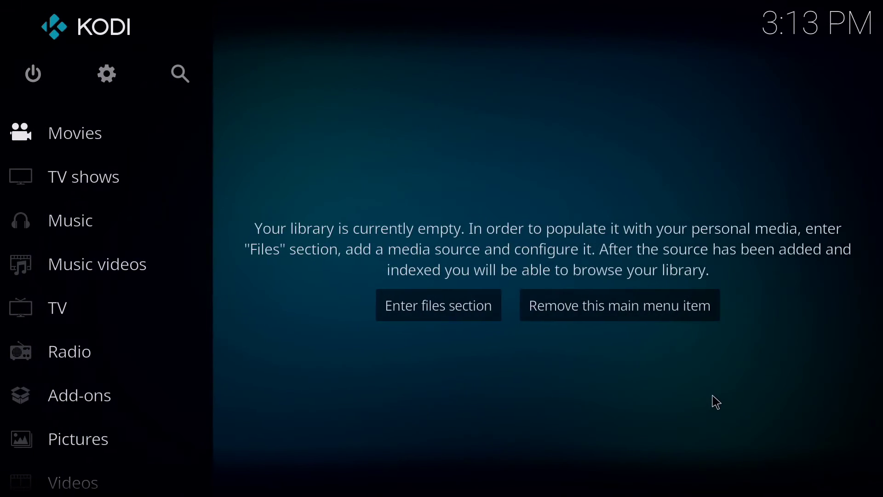
pyautogui.click(98, 393)
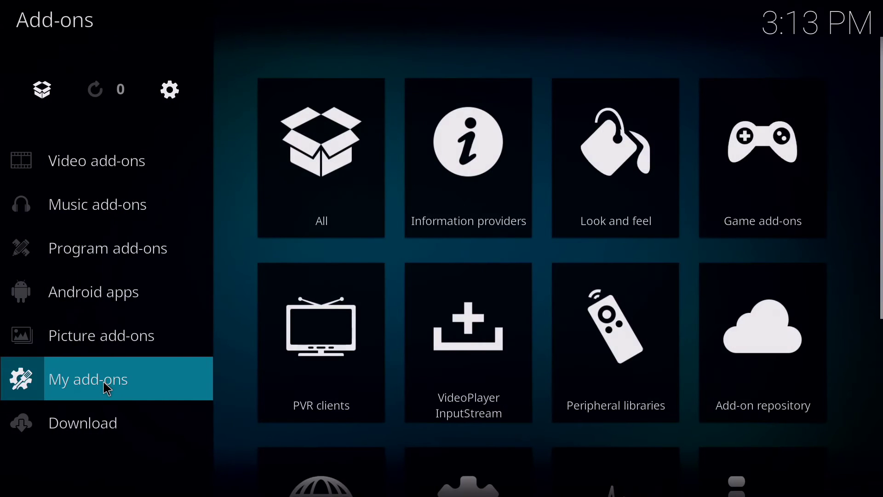
pyautogui.click(103, 382)
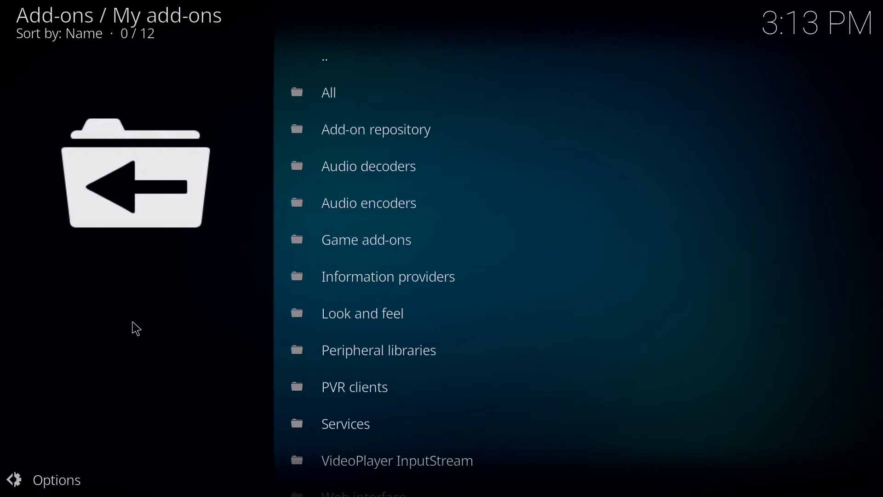
pyautogui.click(357, 69)
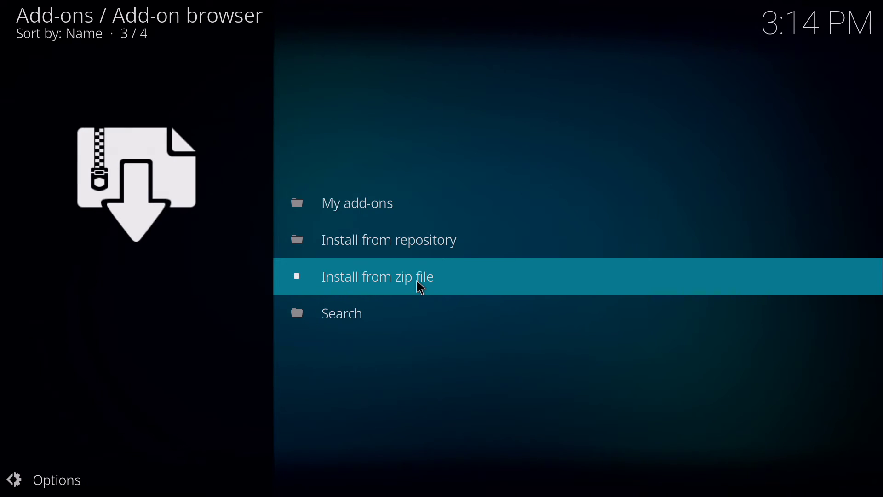
# - Install plugin.program.indigo-1.0.2.zip from the begin-here folder of the fusion source
pyautogui.click(397, 281)
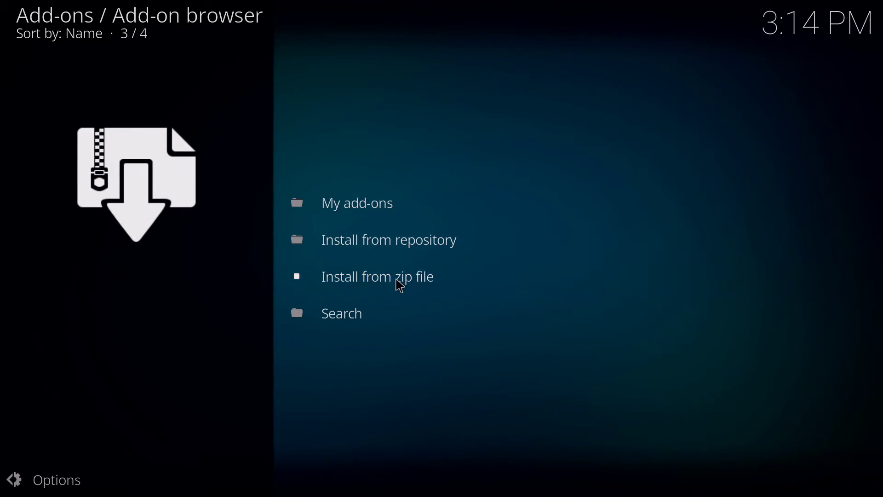
pyautogui.click(225, 187)
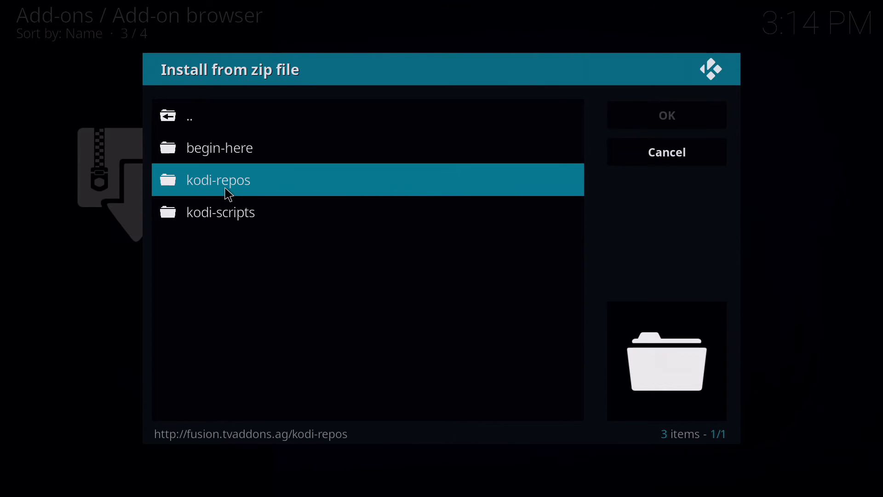
pyautogui.click(232, 157)
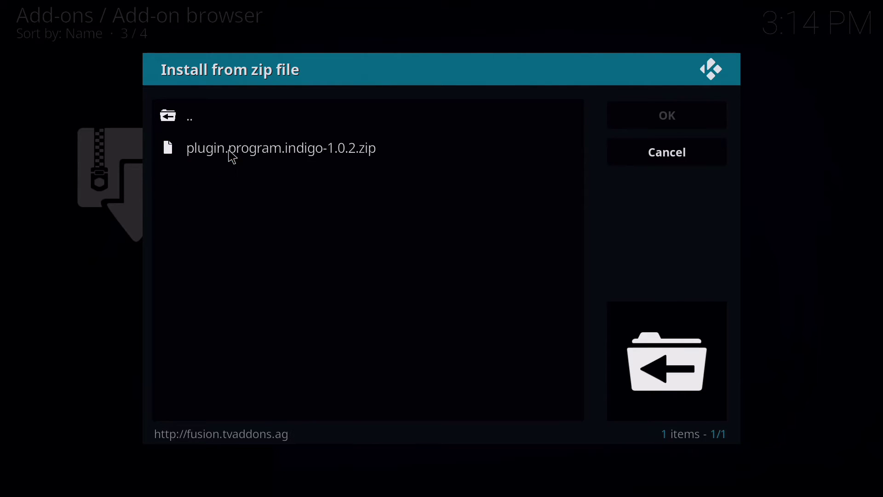
pyautogui.click(255, 159)
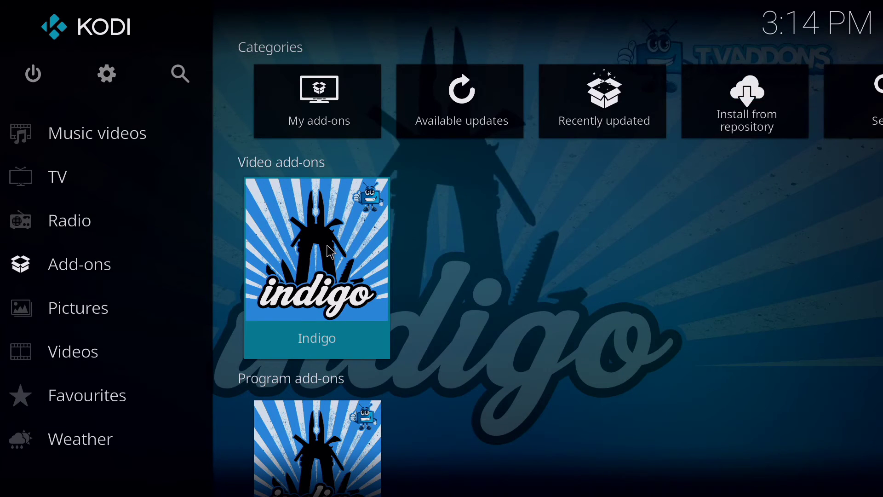
# - Open Indigo's Backup / Restore section and bring up its backup location settings
pyautogui.click(331, 252)
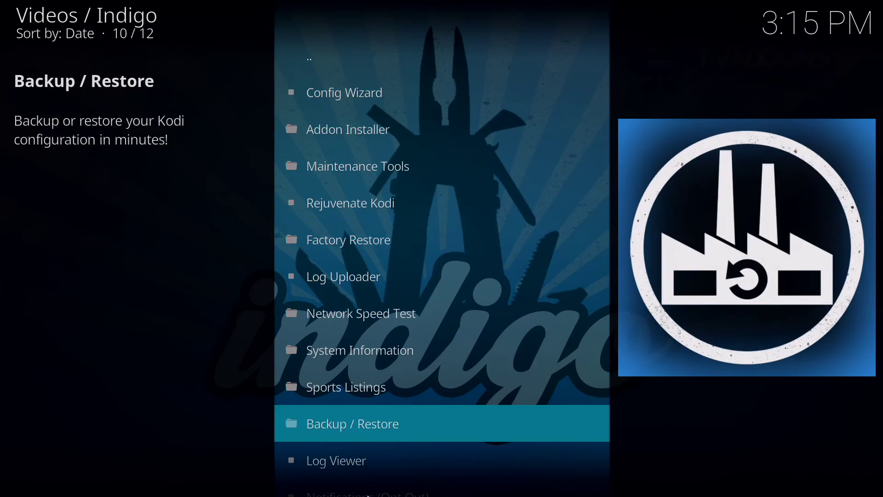
pyautogui.scroll(-2, 400, 233)
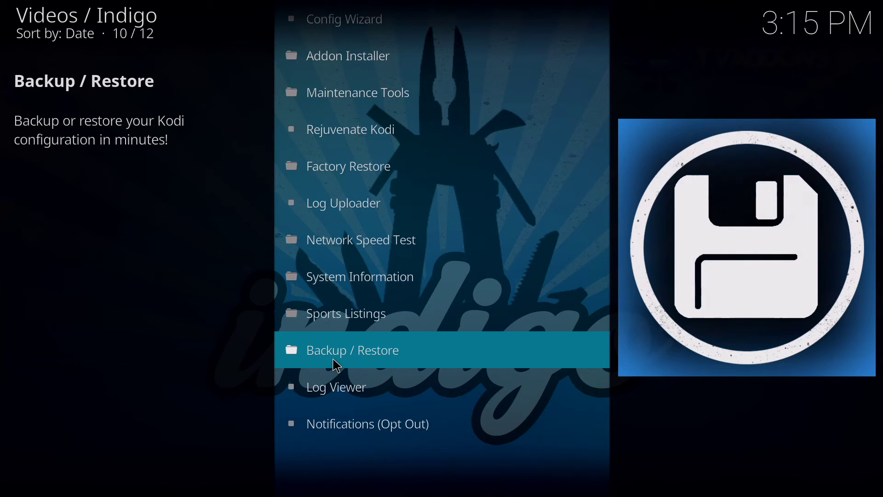
pyautogui.click(336, 366)
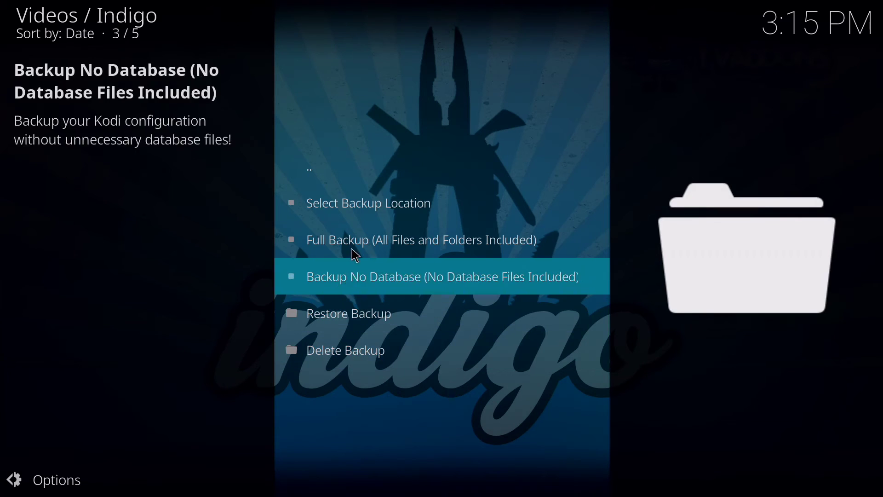
pyautogui.click(368, 214)
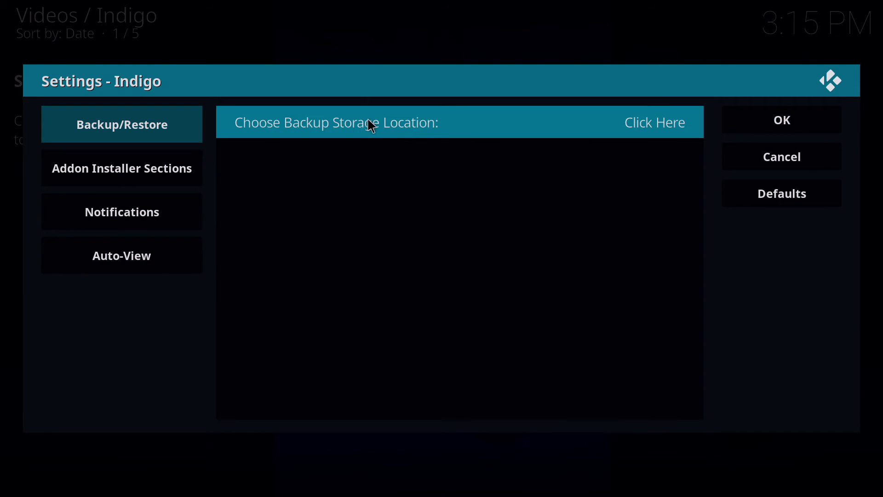
# - Set Indigo's backup storage location to the DCIM folder on External storage and save the setting
pyautogui.click(382, 126)
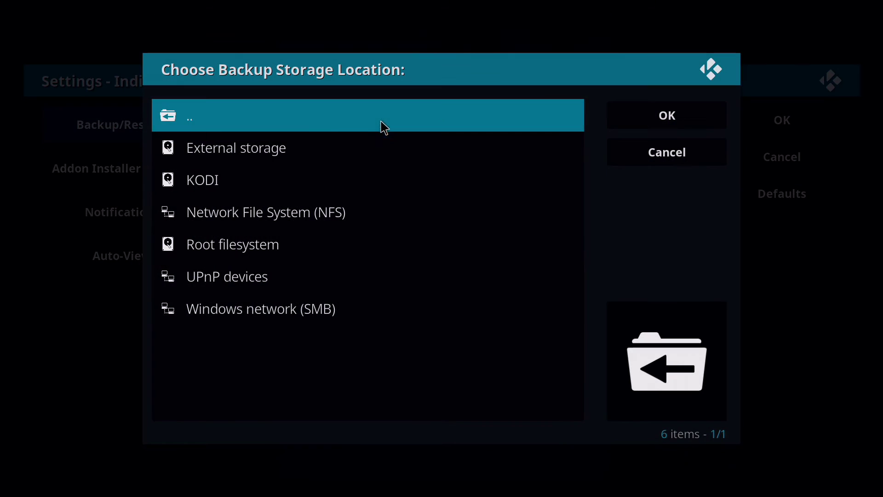
pyautogui.click(225, 157)
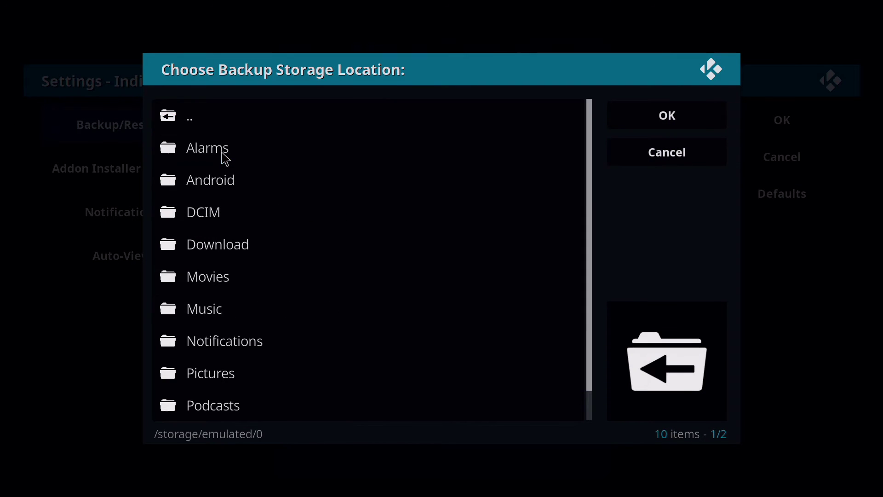
pyautogui.click(214, 221)
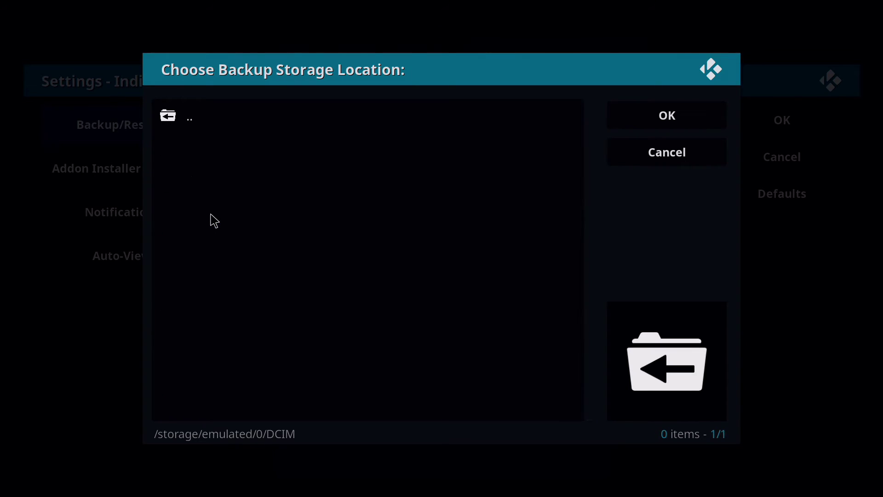
pyautogui.click(218, 123)
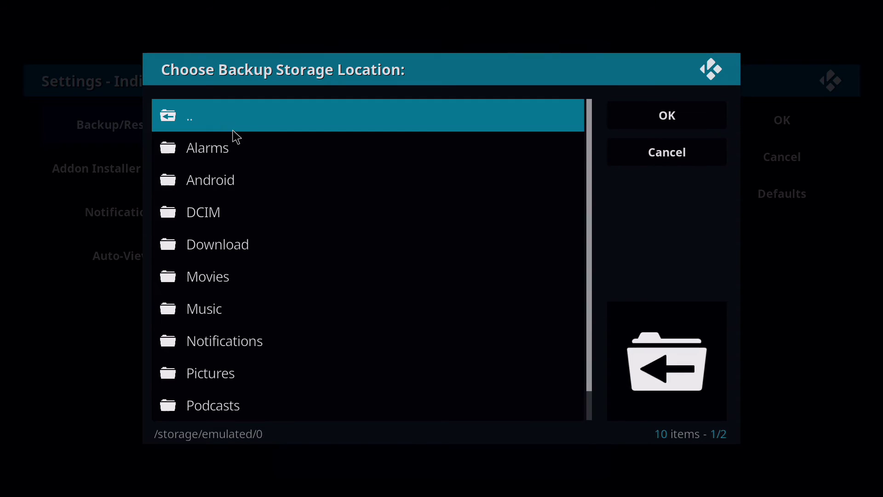
pyautogui.click(225, 224)
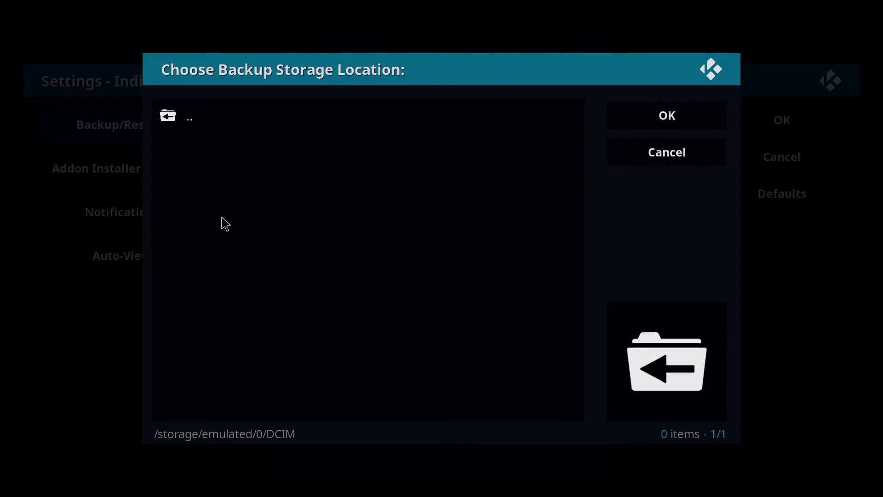
pyautogui.click(688, 123)
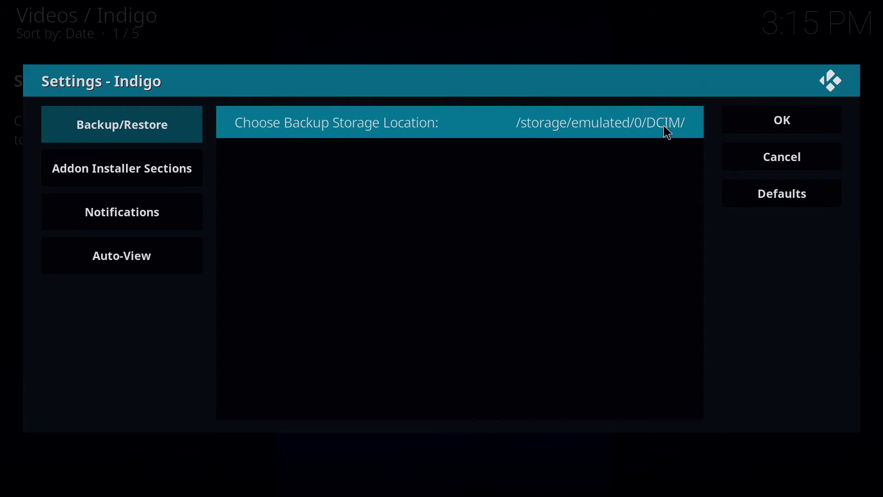
pyautogui.click(773, 124)
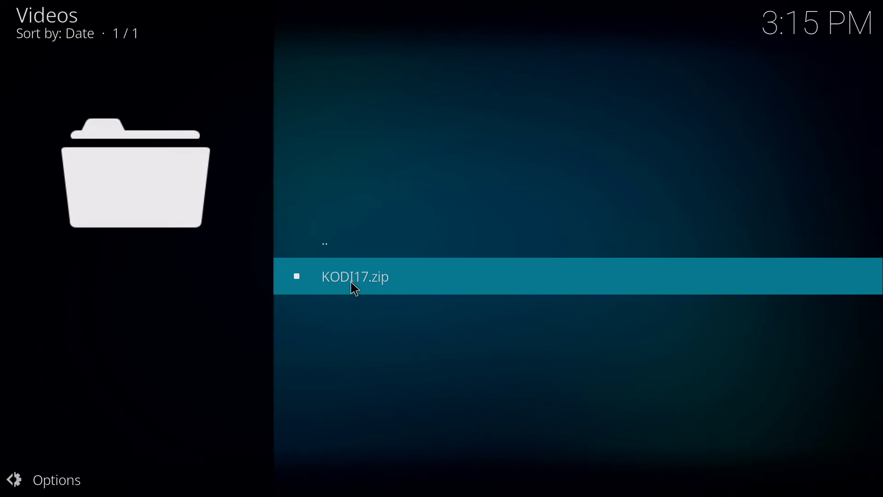
# - Restore the KODI17.zip backup and confirm the restore
pyautogui.click(355, 290)
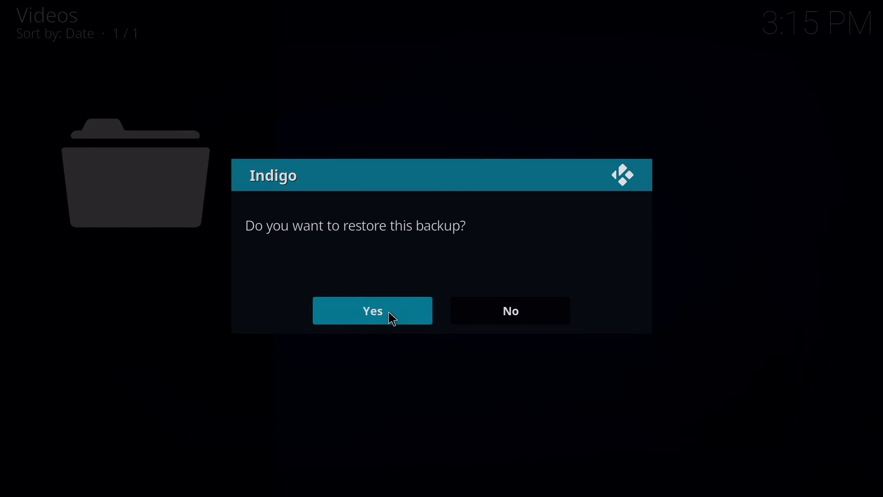
pyautogui.click(392, 318)
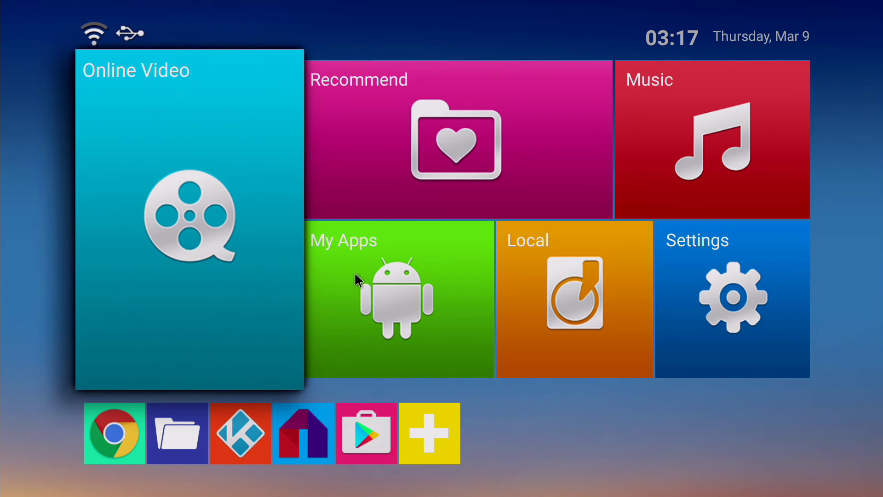
# - Switch to FileBrowser, look for the backup zip in the Local Disk's DCIM folder, and leave the file browser
pyautogui.click(188, 428)
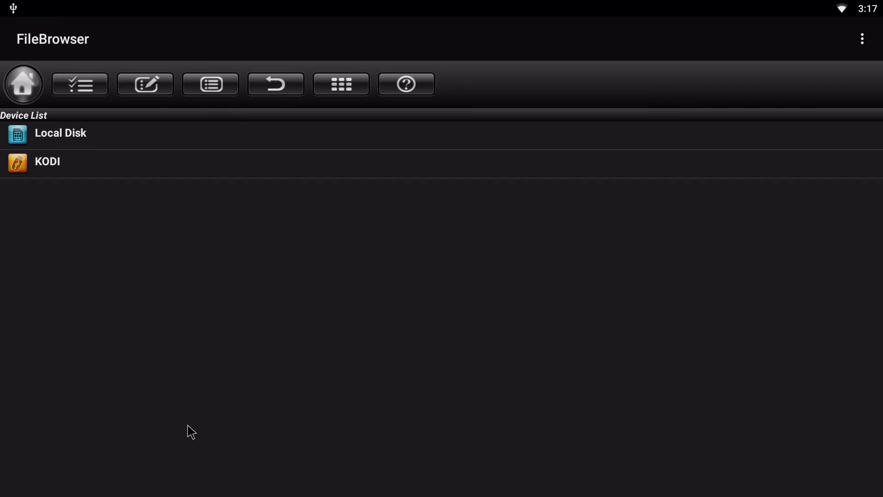
pyautogui.click(51, 146)
pyautogui.click(53, 197)
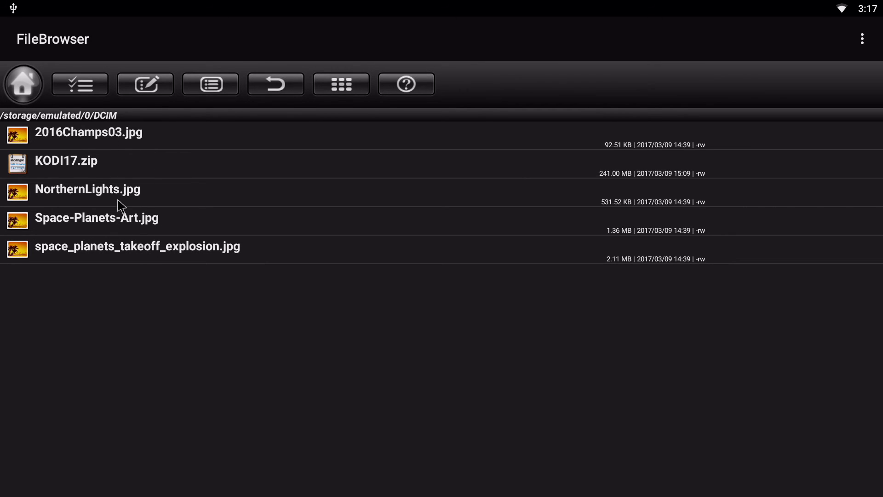
pyautogui.press('Escape')
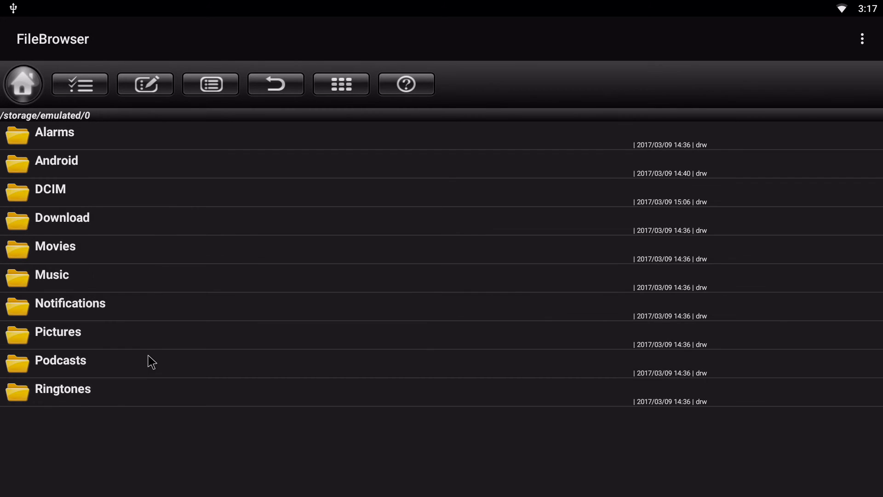
pyautogui.press('Escape')
pyautogui.press('Escape')
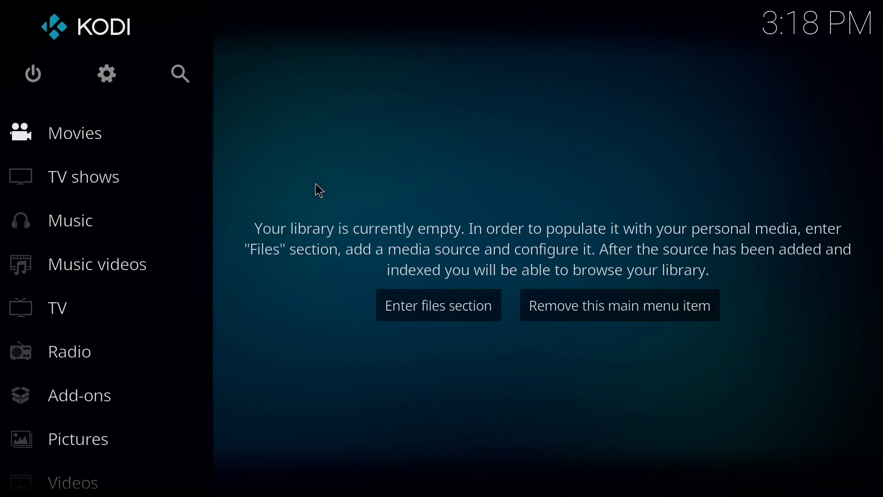
# - Change Kodi's interface skin to Confluence and keep the change
pyautogui.click(108, 75)
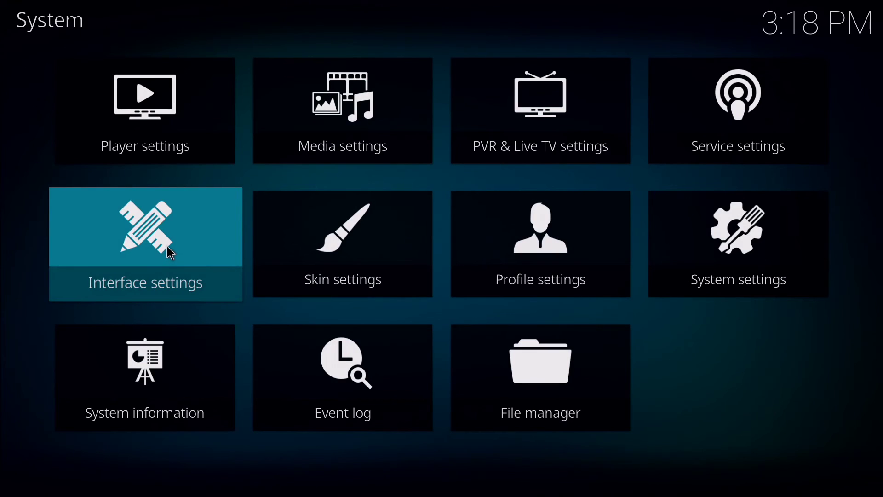
pyautogui.click(165, 243)
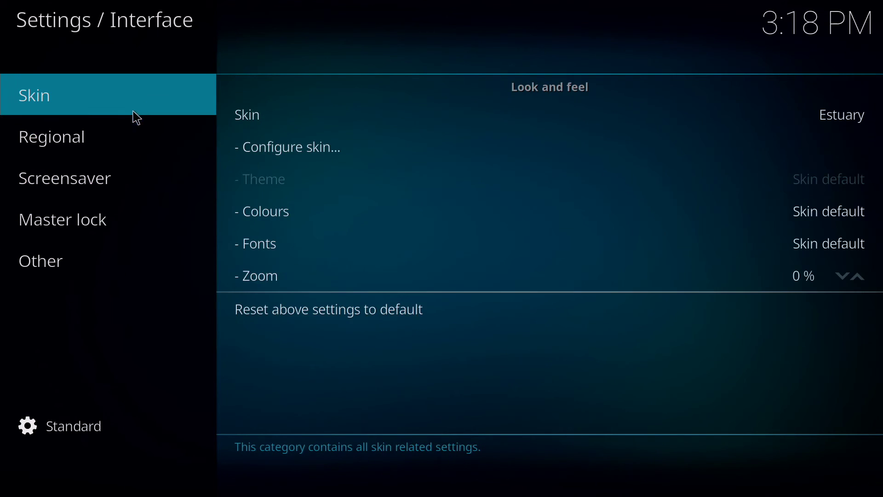
pyautogui.moveTo(131, 94)
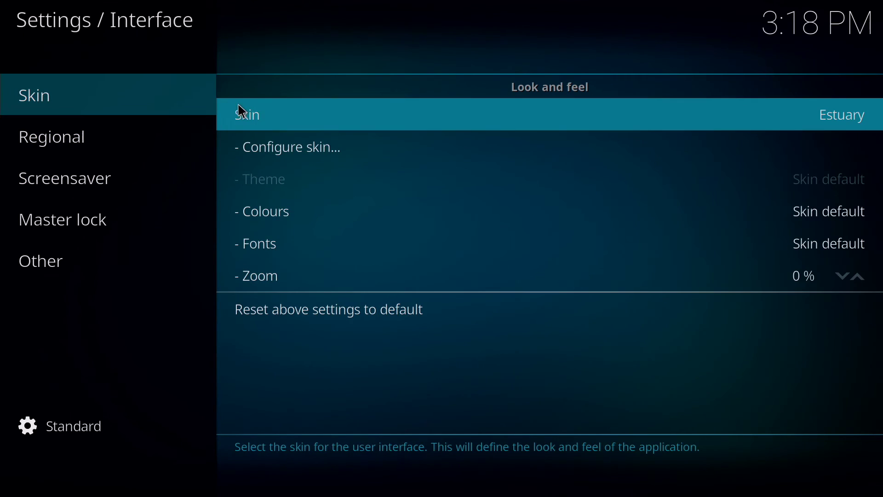
pyautogui.click(266, 119)
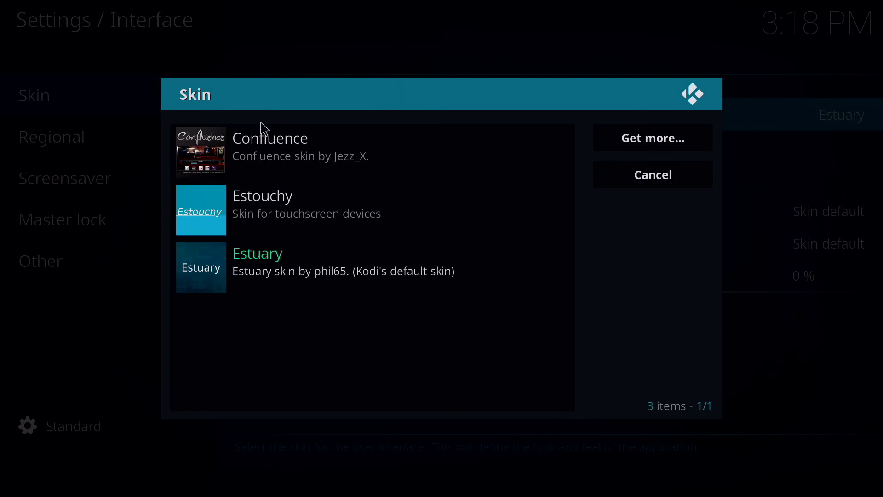
pyautogui.click(266, 157)
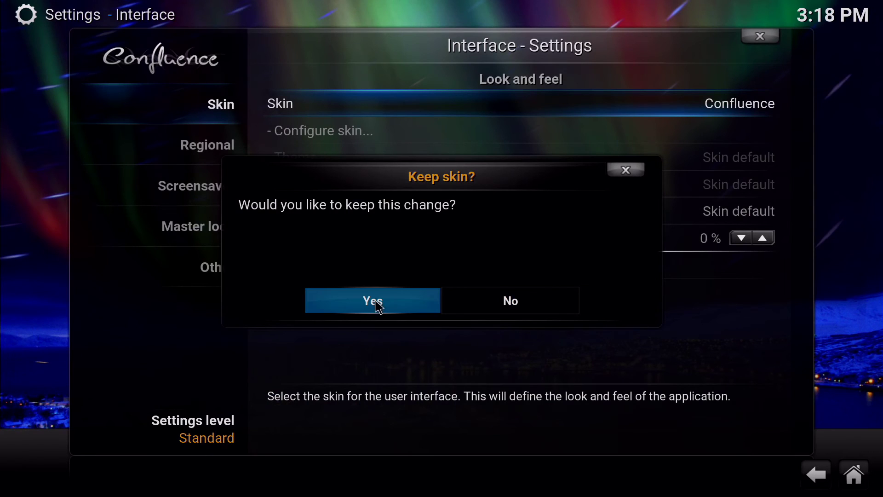
pyautogui.click(378, 306)
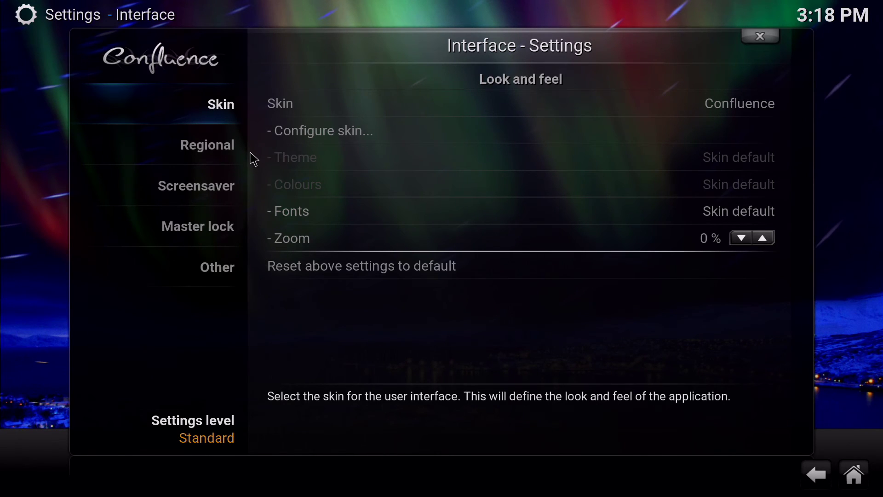
# - Review the region format, screensaver and master lock options in the Interface settings, and return to the settings overview
pyautogui.moveTo(244, 151)
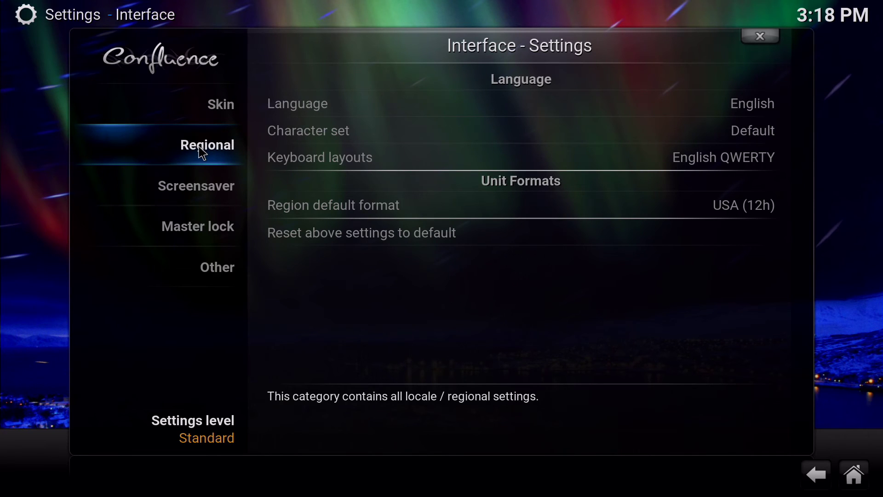
pyautogui.click(303, 205)
pyautogui.rightClick(231, 187)
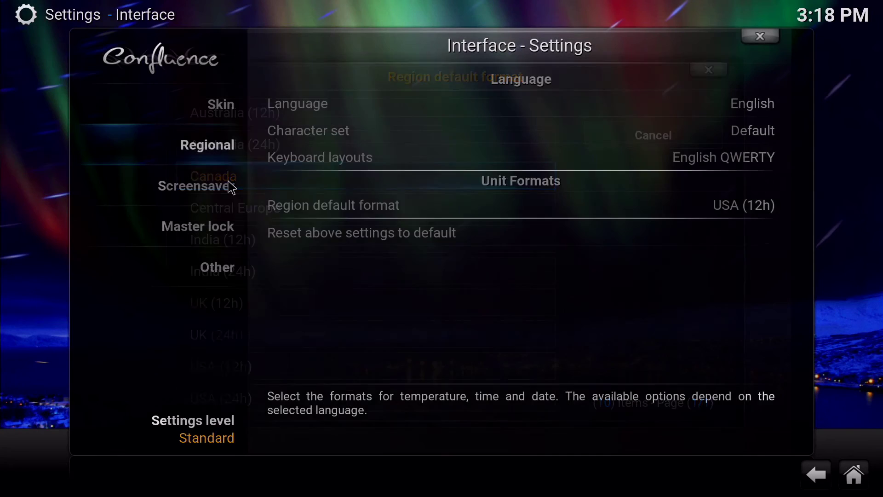
pyautogui.moveTo(232, 186)
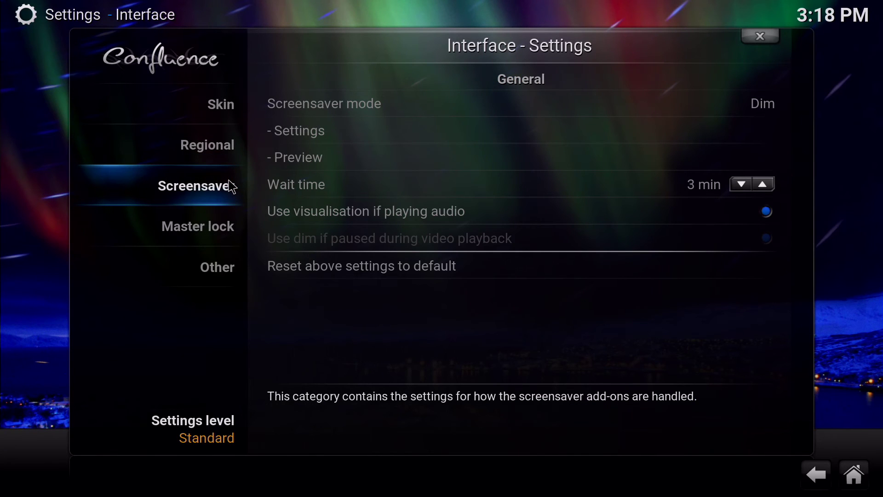
pyautogui.moveTo(237, 225)
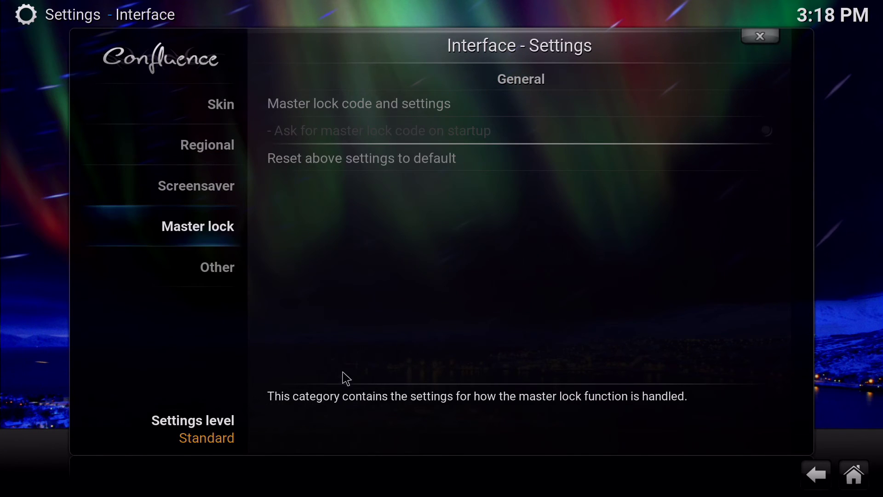
pyautogui.rightClick(306, 339)
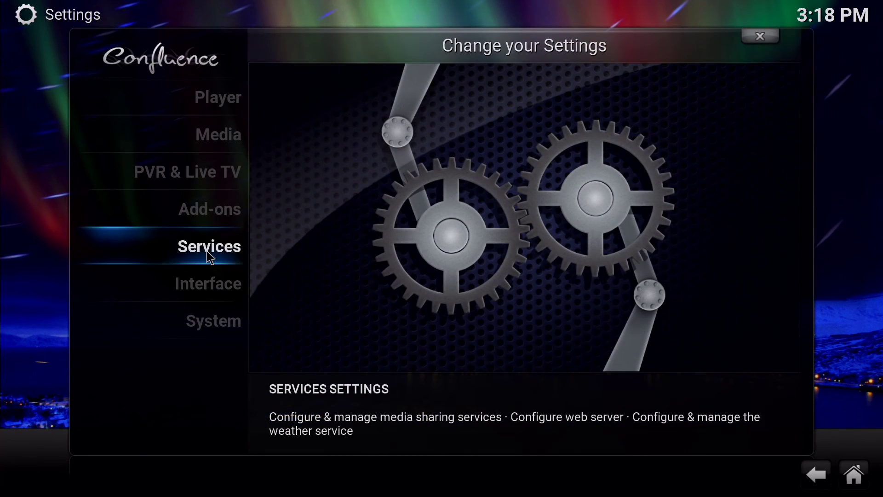
# - Raise the settings level to Advanced in the Services settings and review the Control, UPnP / DLNA and AirPlay options
pyautogui.click(210, 257)
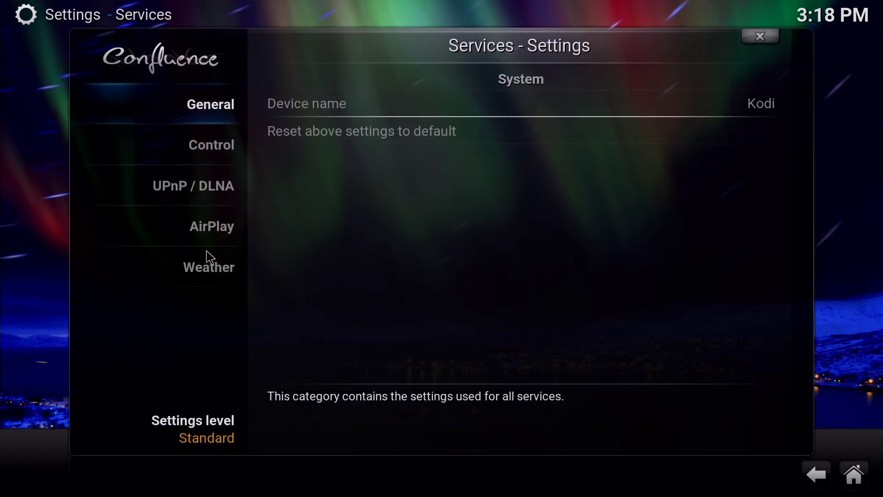
pyautogui.click(208, 438)
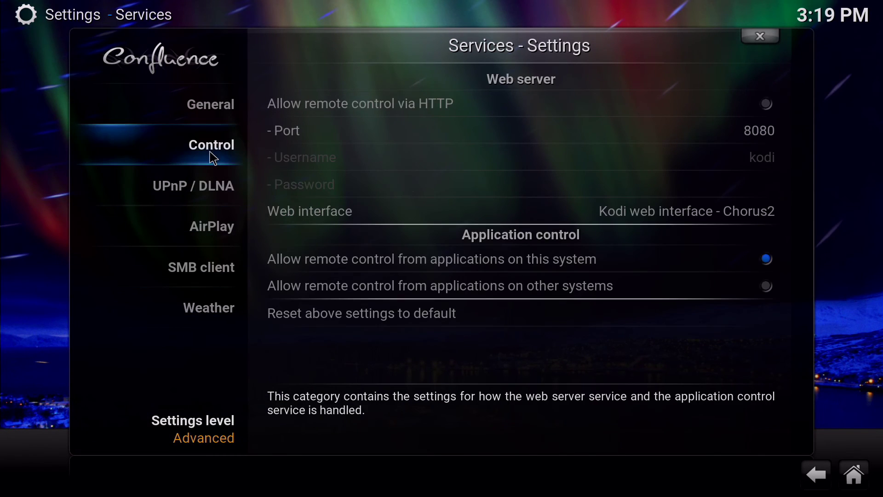
pyautogui.click(340, 116)
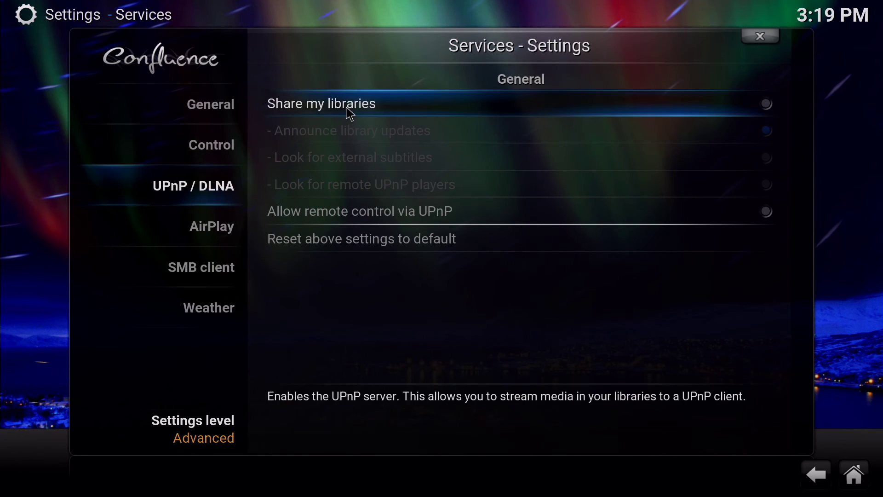
pyautogui.moveTo(210, 224)
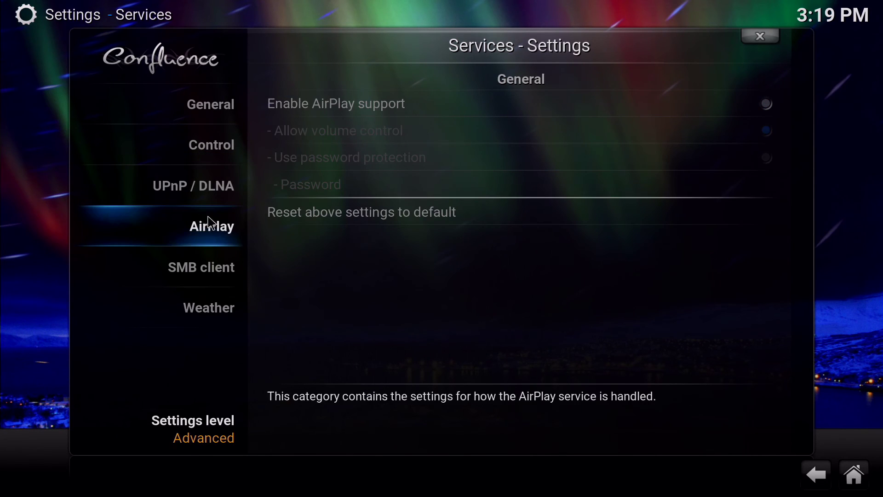
pyautogui.click(402, 105)
# - Set the service for weather information to Yahoo! Weather
pyautogui.moveTo(228, 310)
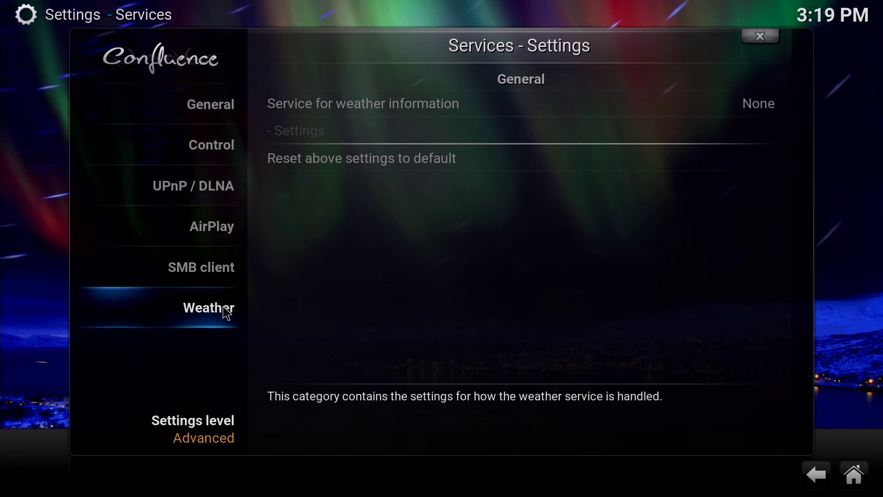
pyautogui.click(434, 117)
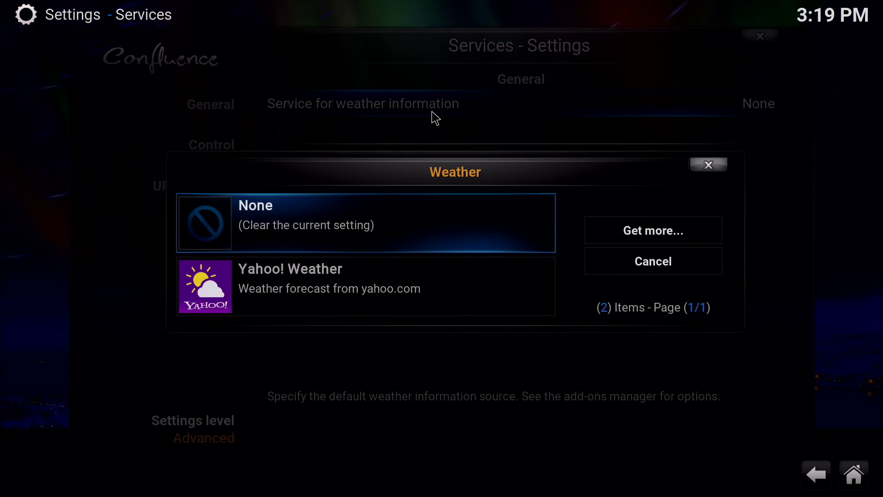
pyautogui.click(313, 293)
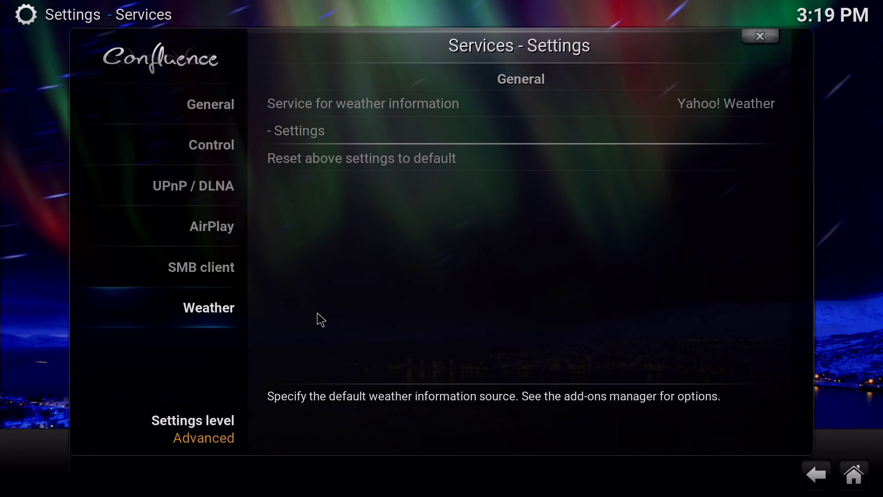
# - Return to the home screen and review the add-on shortcuts of the main categories and the favourites list
pyautogui.press('Escape')
pyautogui.press('Escape')
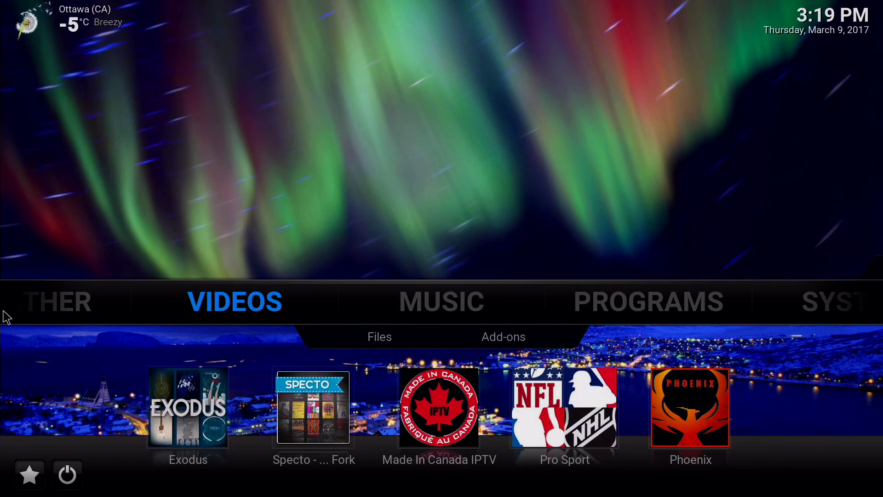
pyautogui.moveTo(478, 315)
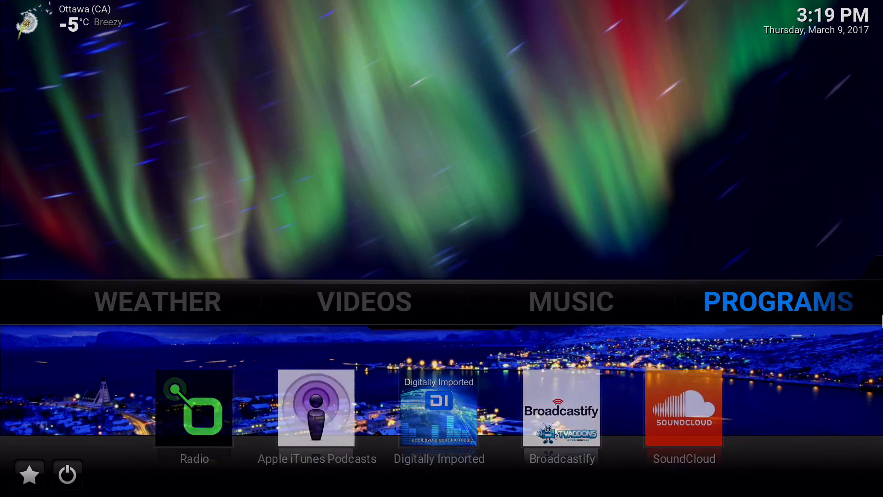
pyautogui.moveTo(648, 301)
pyautogui.click(29, 474)
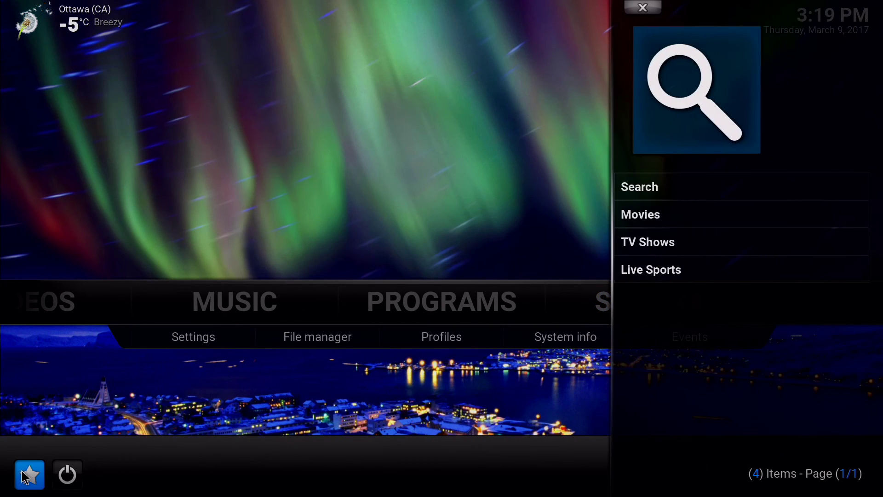
pyautogui.click(39, 432)
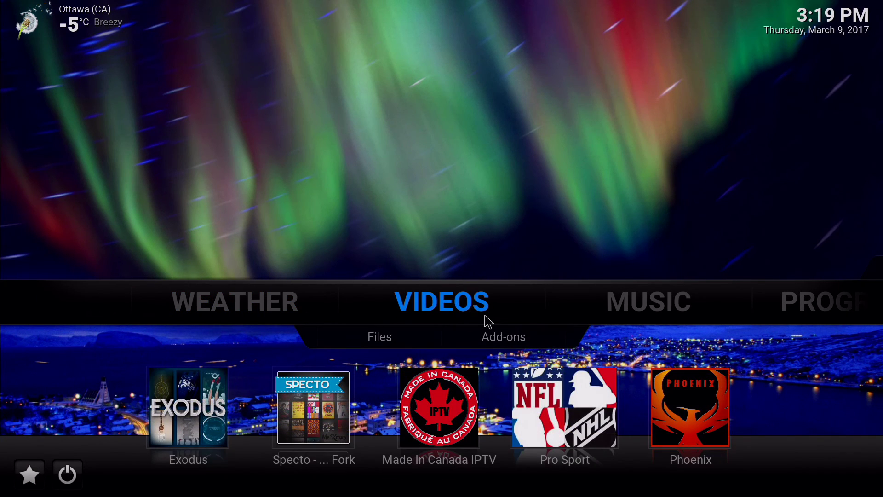
pyautogui.moveTo(777, 300)
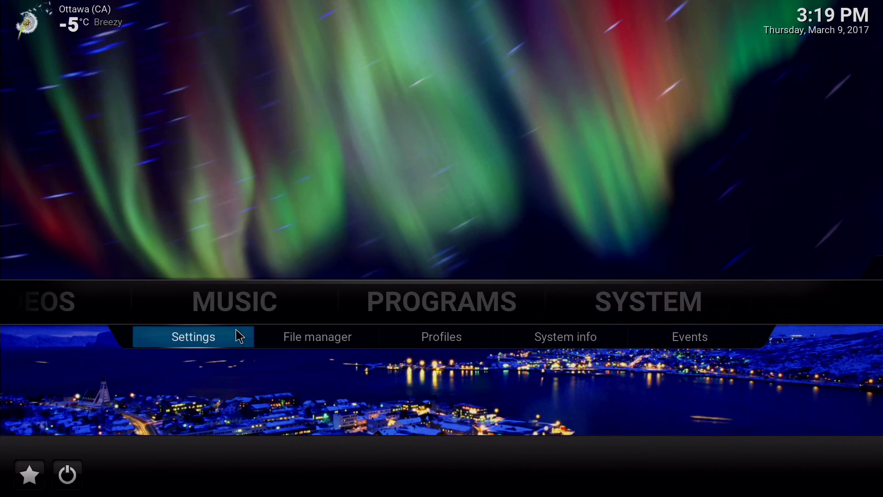
# - Review the custom background path in the Confluence skin's Background options, and return to the home screen
pyautogui.click(203, 337)
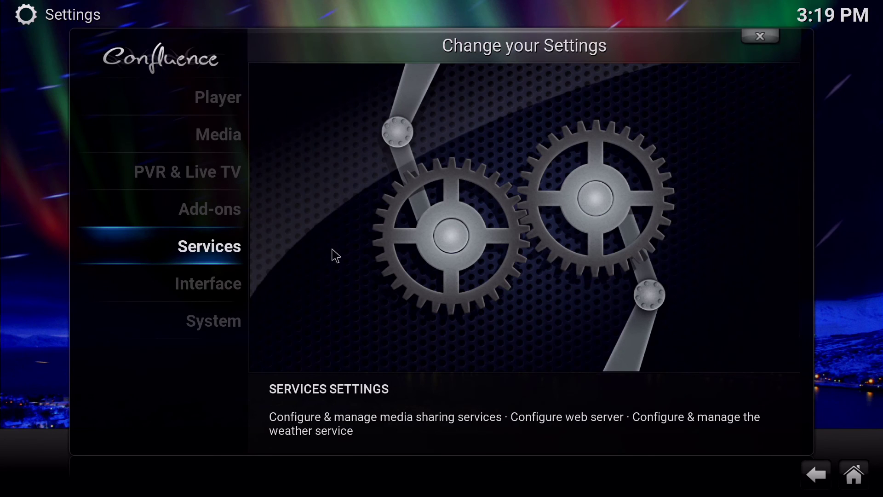
pyautogui.rightClick(359, 295)
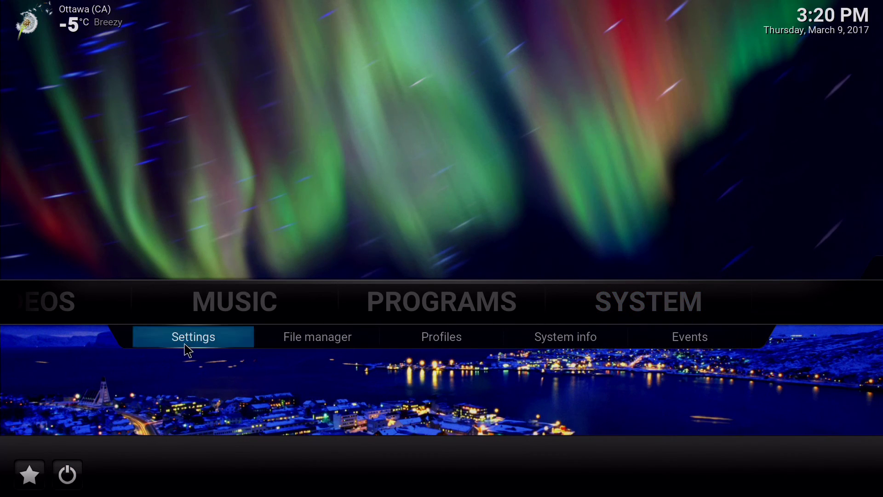
pyautogui.click(185, 350)
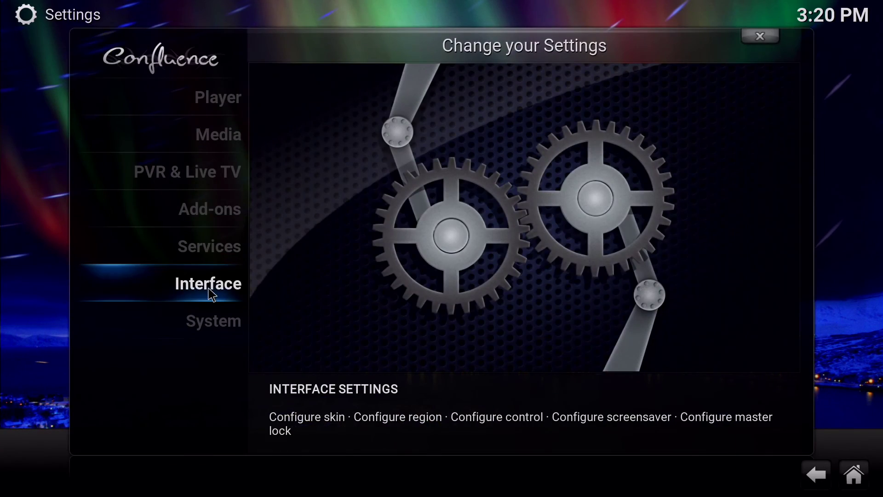
pyautogui.click(211, 292)
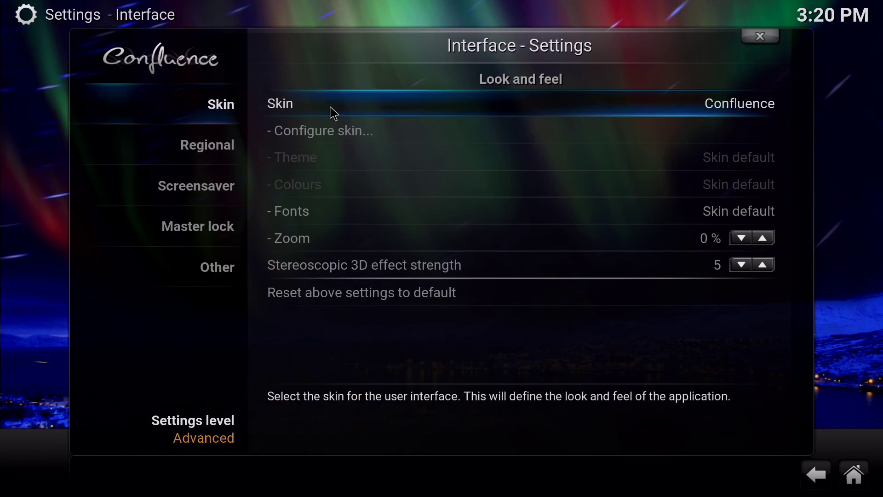
pyautogui.click(349, 133)
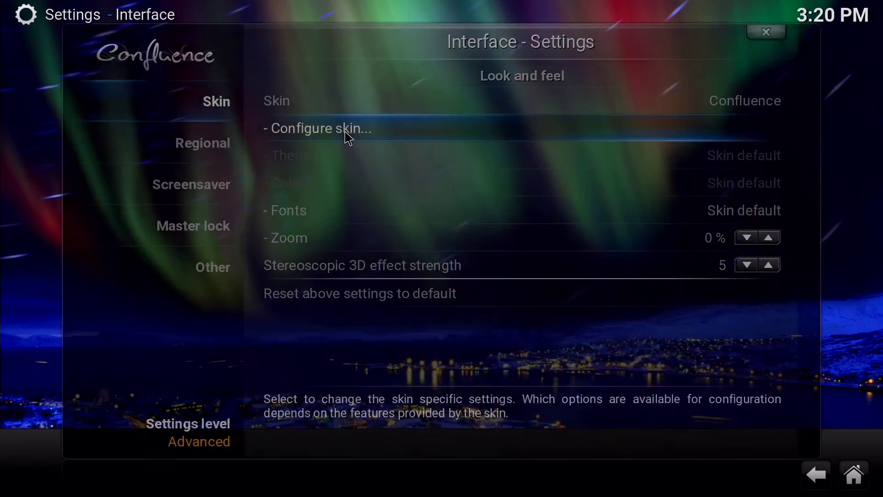
pyautogui.moveTo(216, 232)
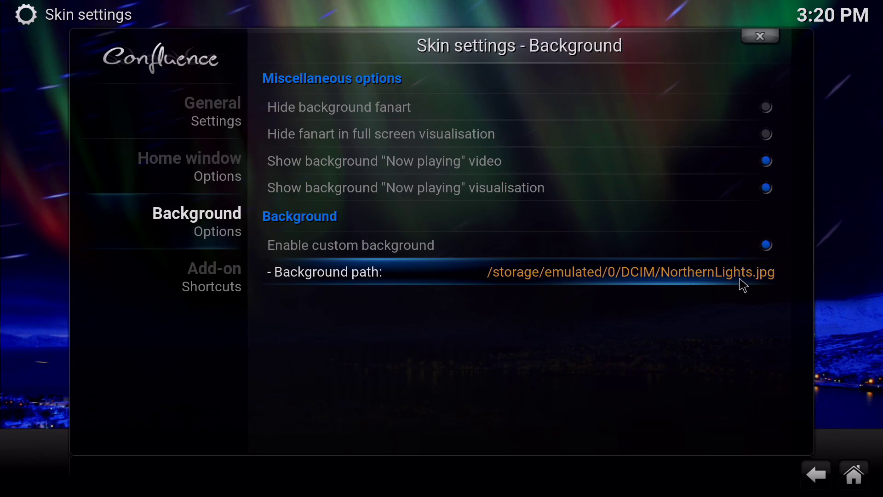
pyautogui.rightClick(572, 374)
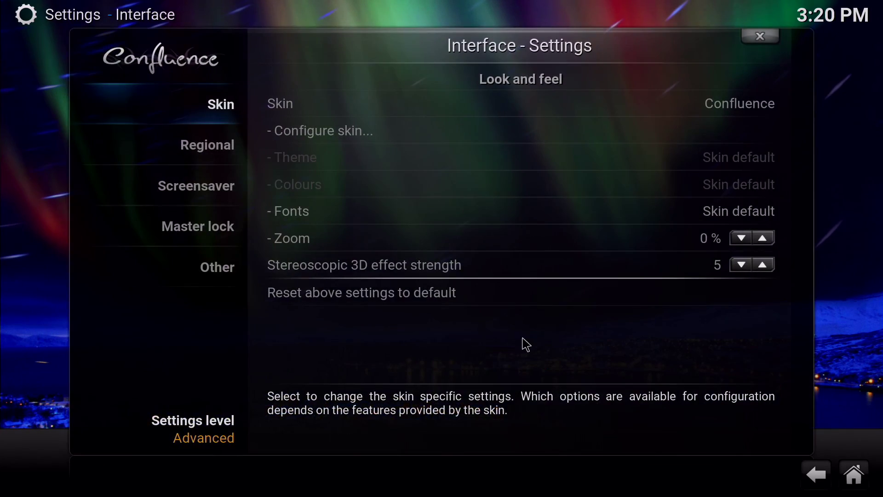
pyautogui.rightClick(460, 359)
pyautogui.rightClick(313, 320)
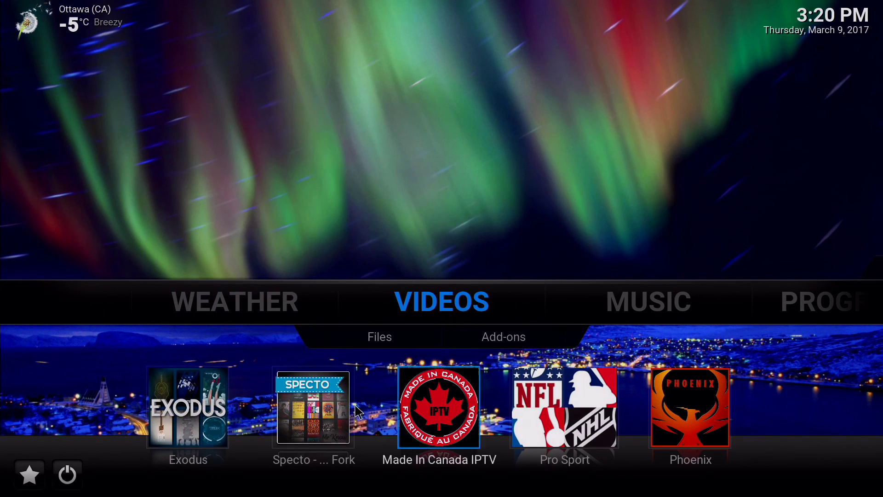
# - Exit Kodi and open the Download folder of the local disk in FileBrowser
pyautogui.click(64, 478)
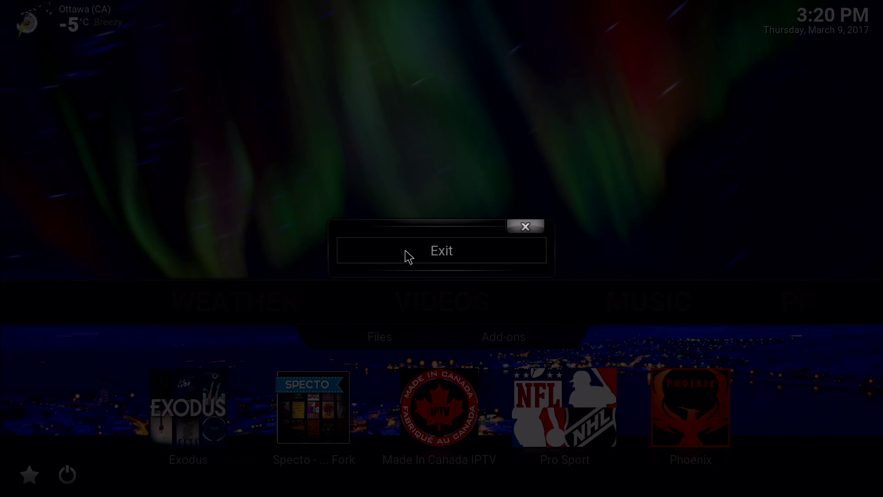
pyautogui.click(408, 256)
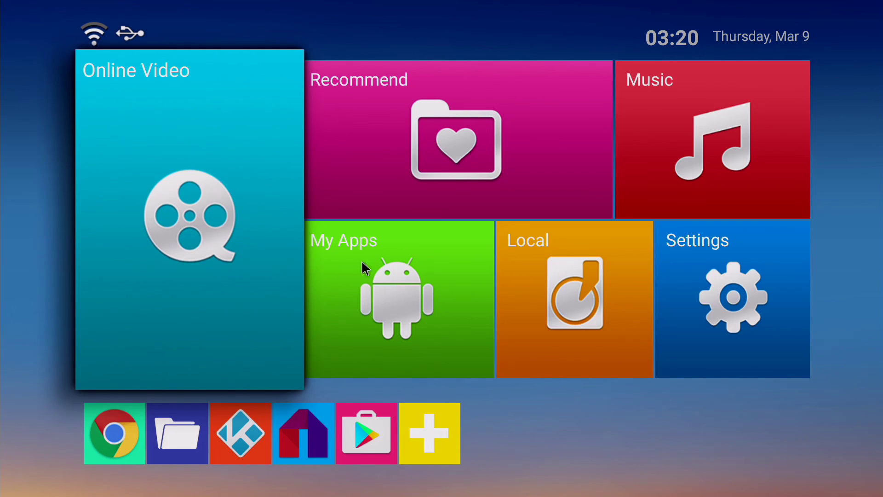
pyautogui.click(193, 423)
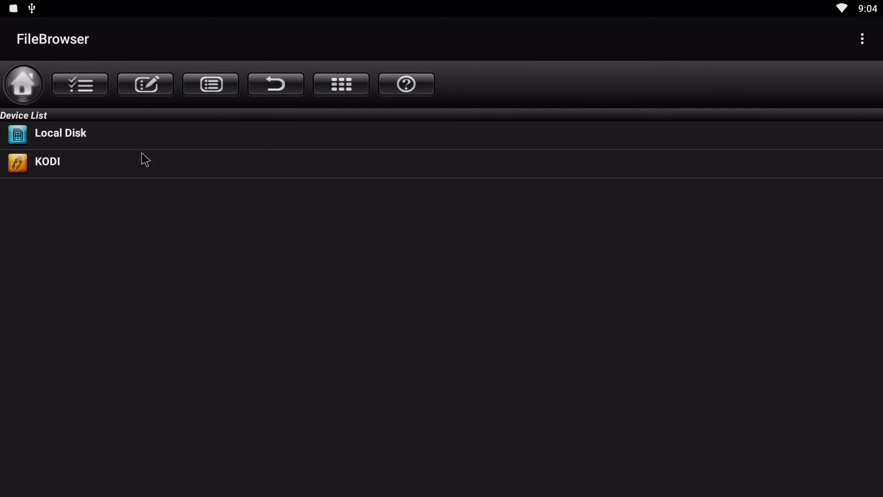
pyautogui.click(54, 141)
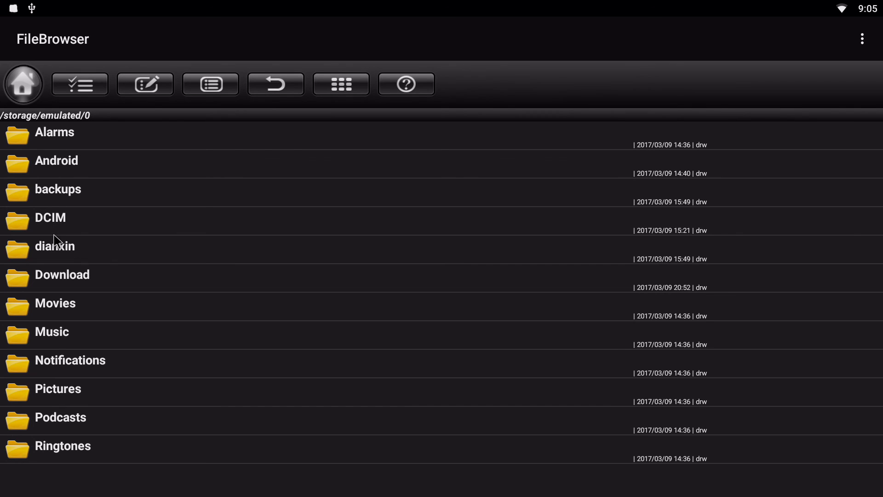
pyautogui.click(58, 275)
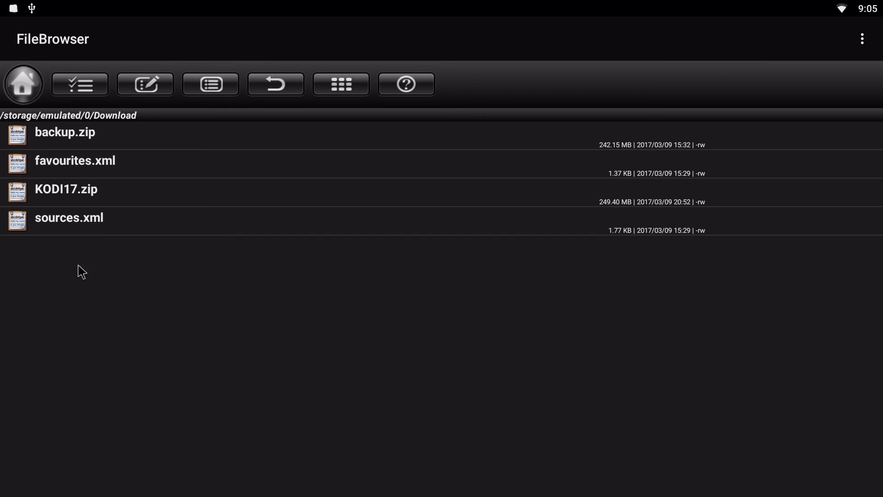
# - Copy the KODI17.zip backup file from the Download folder and leave multi-selection mode
pyautogui.click(151, 199)
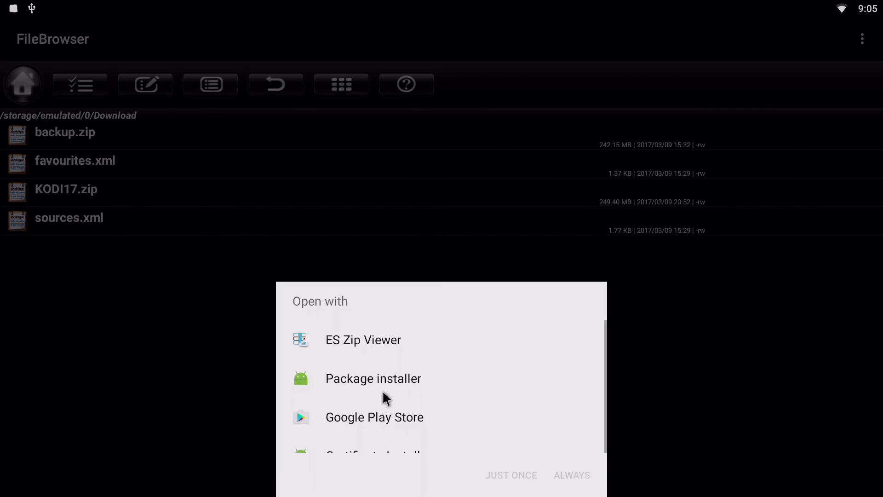
pyautogui.click(233, 393)
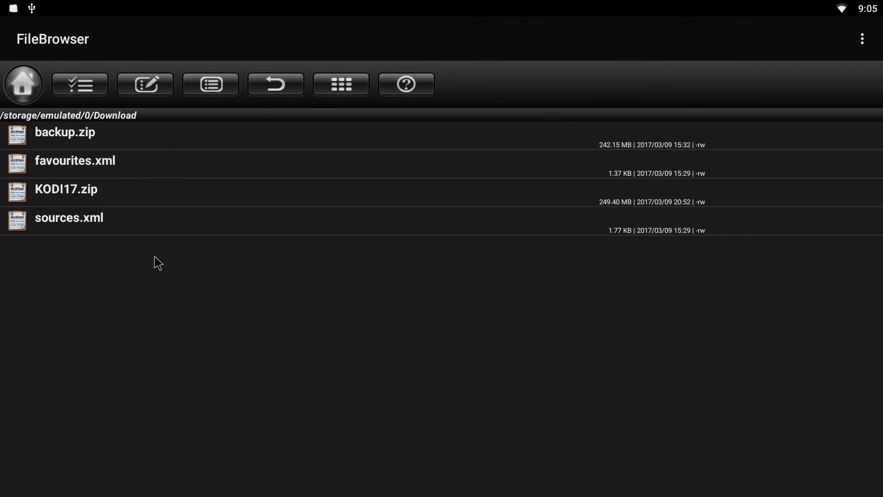
pyautogui.click(80, 85)
pyautogui.click(112, 198)
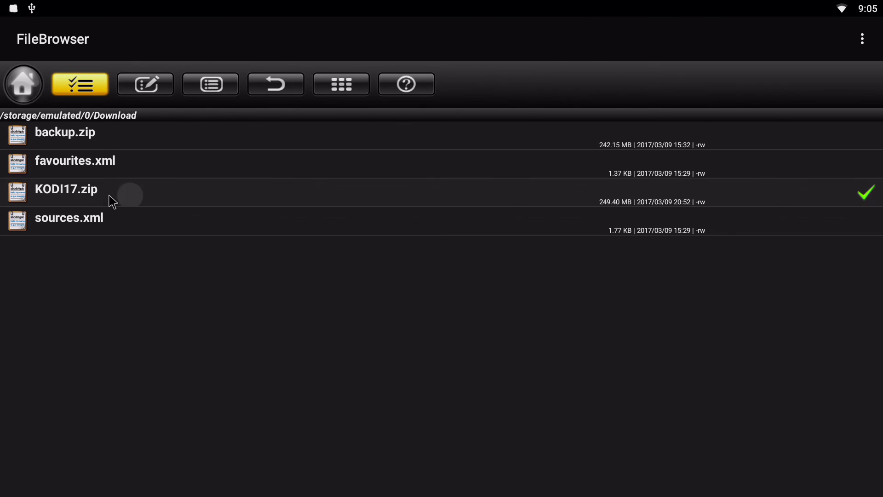
pyautogui.click(152, 92)
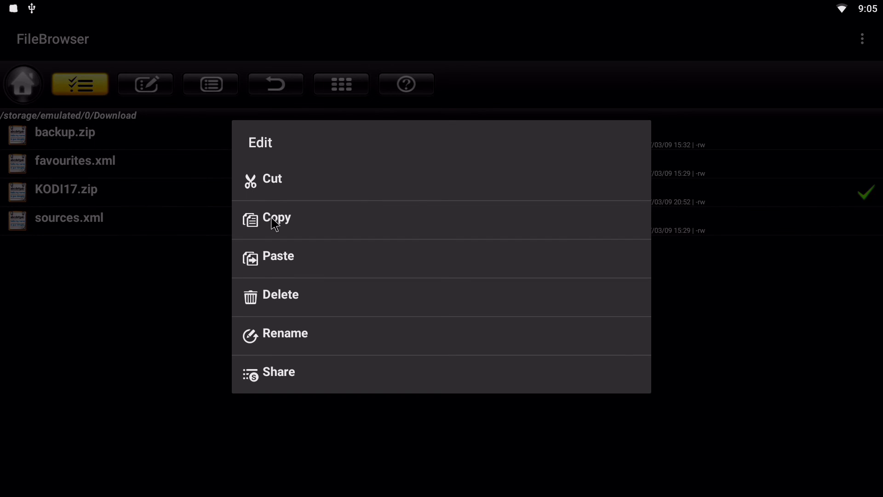
pyautogui.click(274, 225)
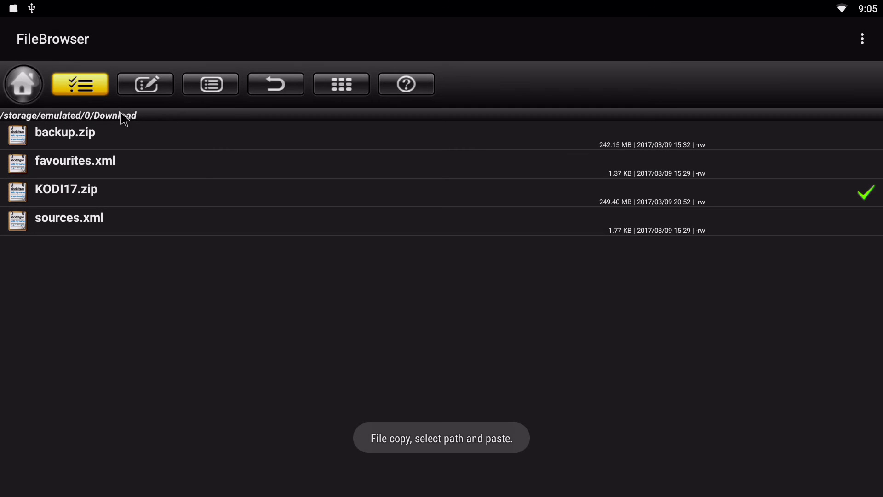
pyautogui.click(78, 87)
# - Paste the copied KODI17.zip into the root of the KODI USB drive
pyautogui.click(20, 89)
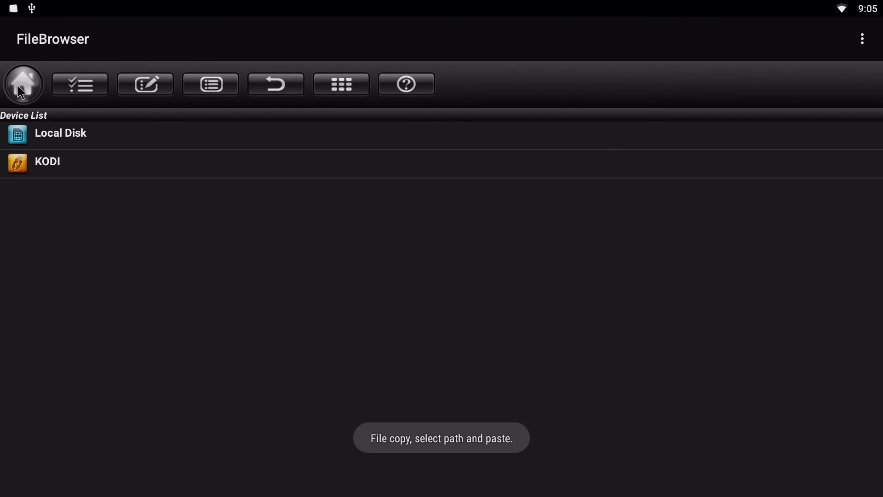
pyautogui.click(59, 172)
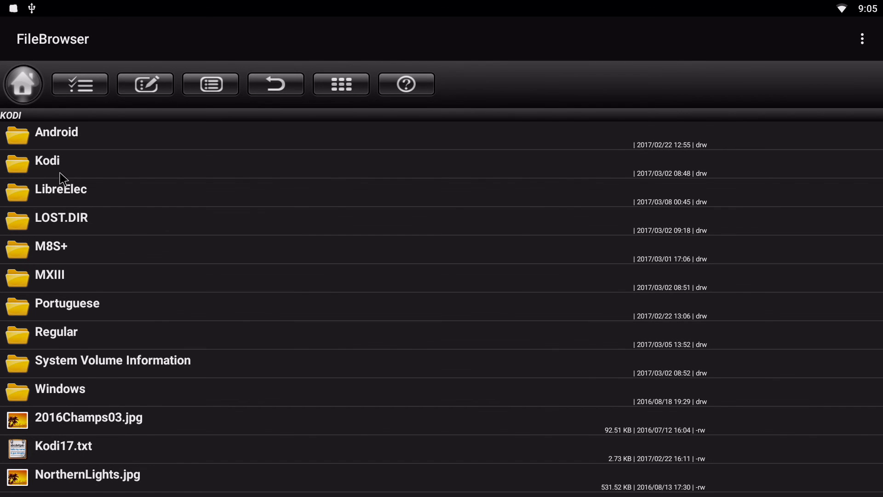
pyautogui.scroll(-2, 152, 364)
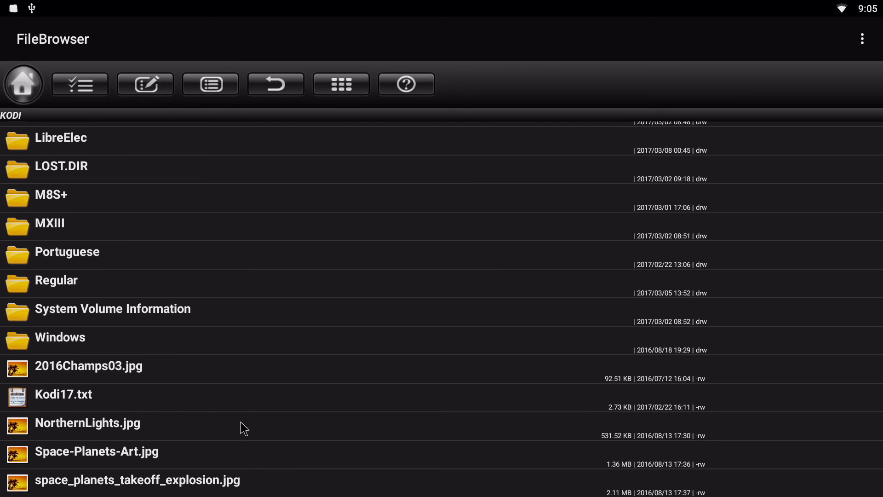
pyautogui.click(133, 87)
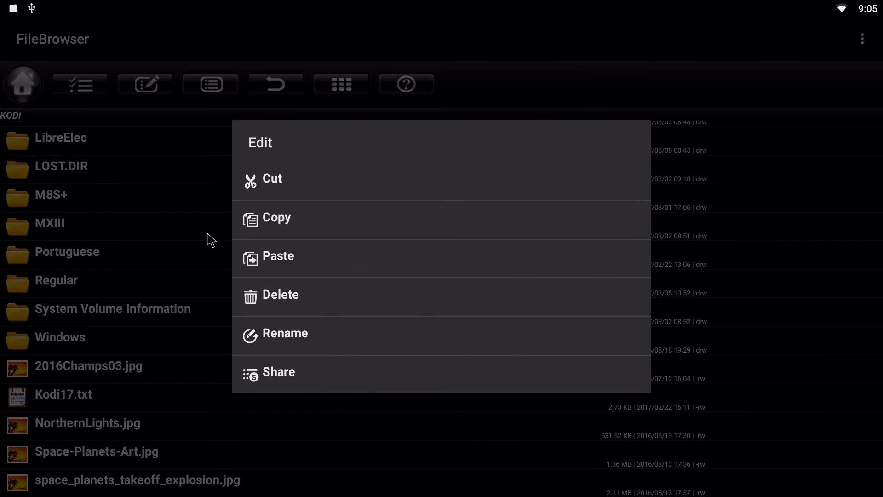
pyautogui.click(268, 261)
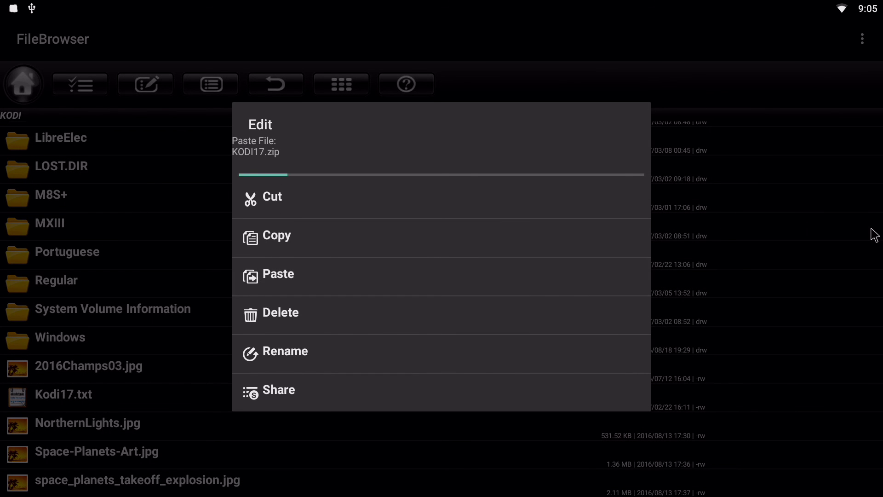